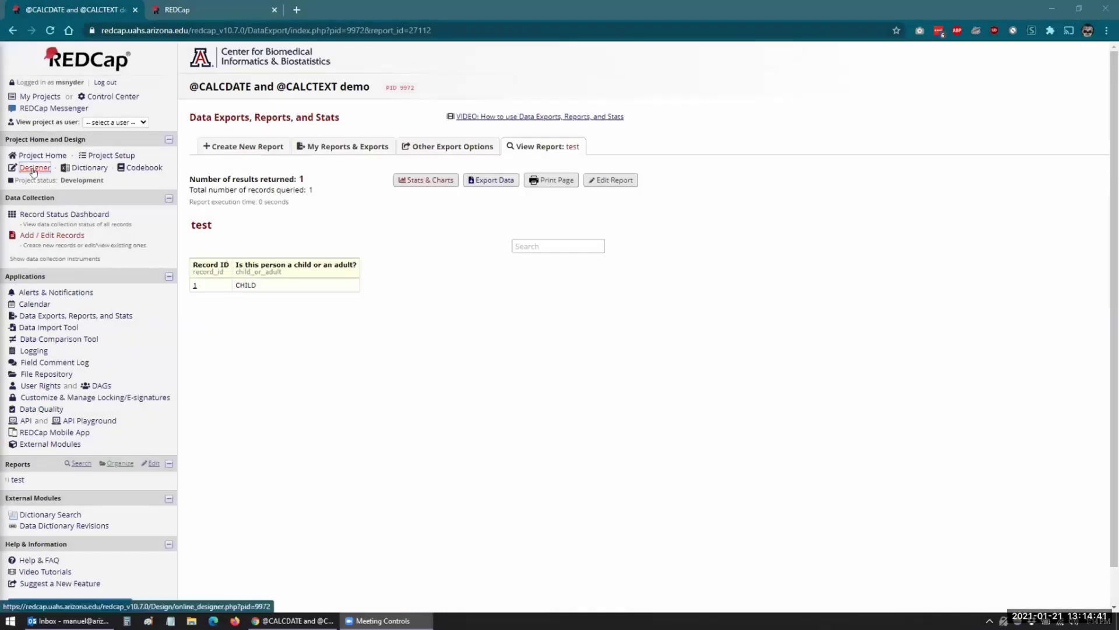
pyautogui.click(33, 169)
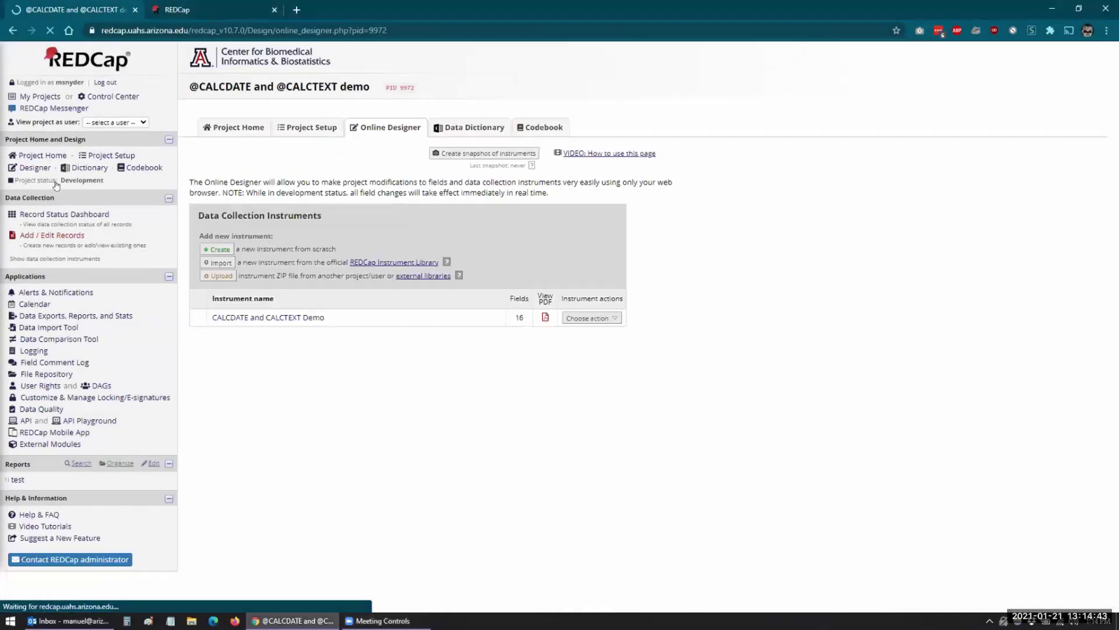
pyautogui.click(236, 319)
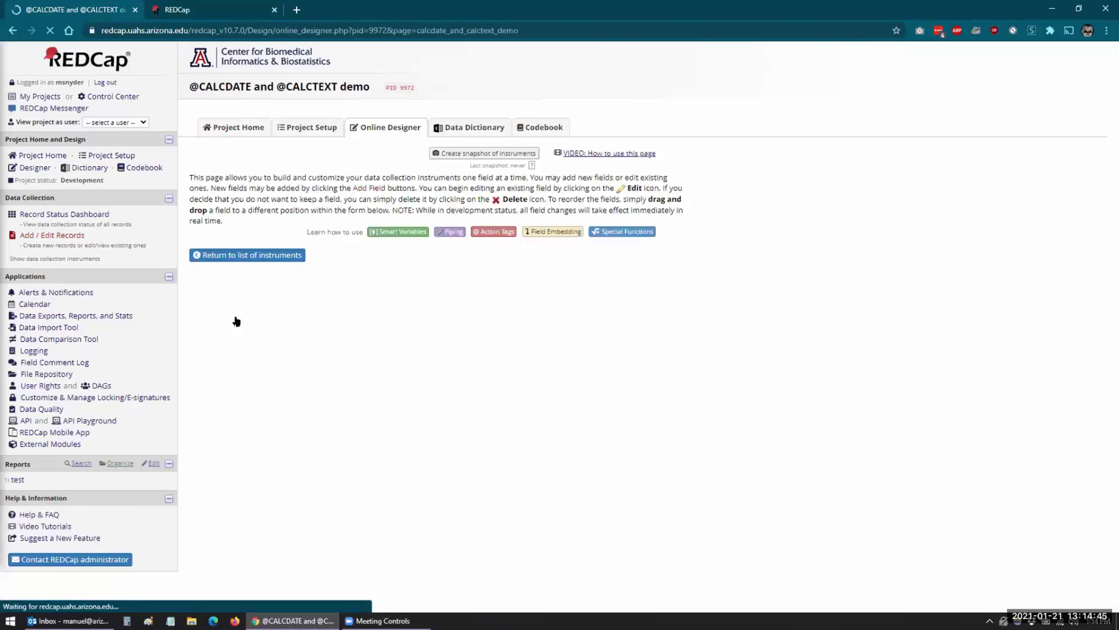
pyautogui.scroll(-6, 235, 316)
pyautogui.scroll(-4, 234, 316)
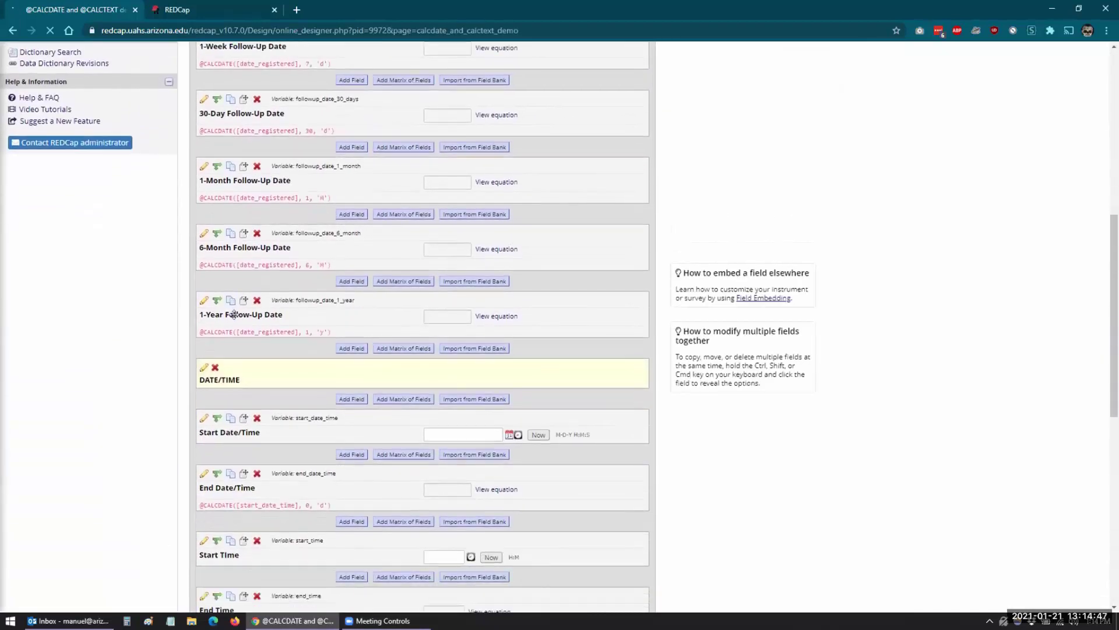
pyautogui.scroll(-6, 237, 320)
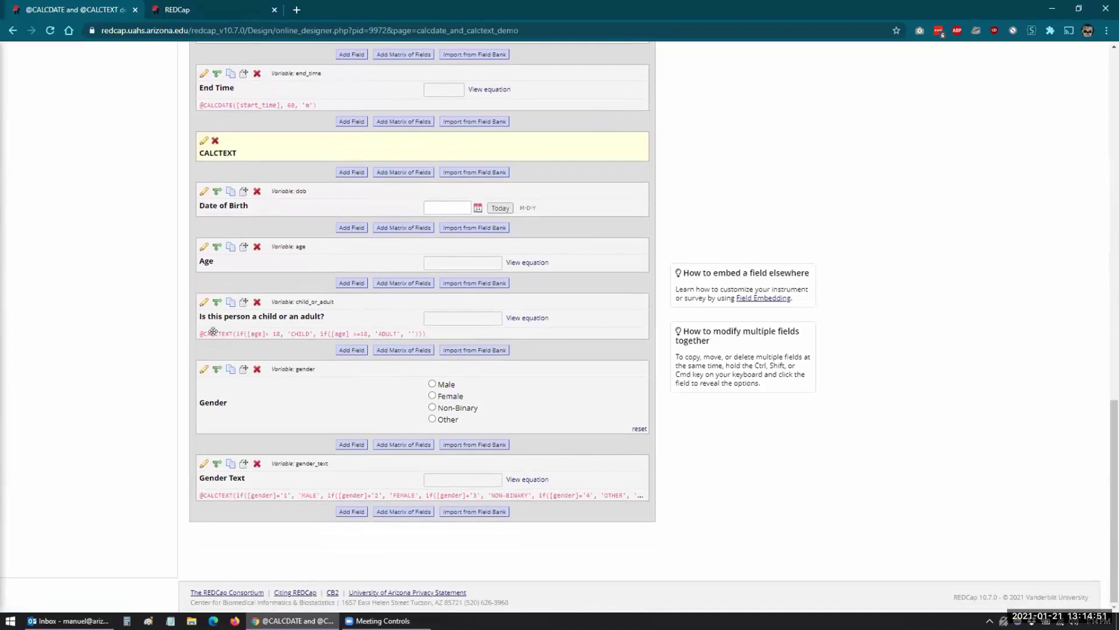
pyautogui.click(203, 303)
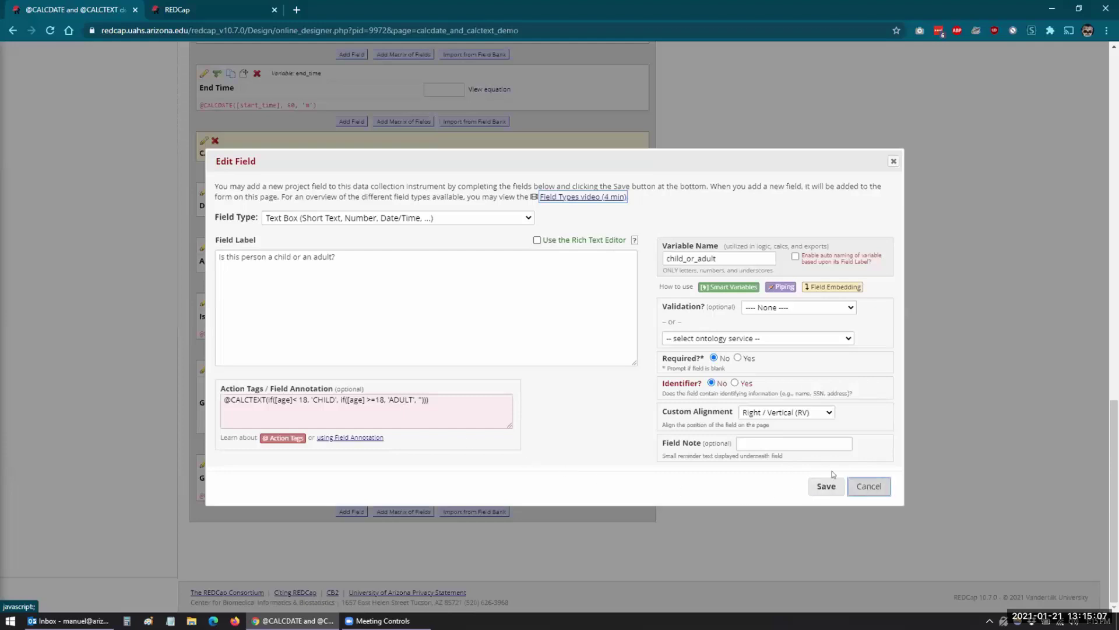
pyautogui.click(862, 489)
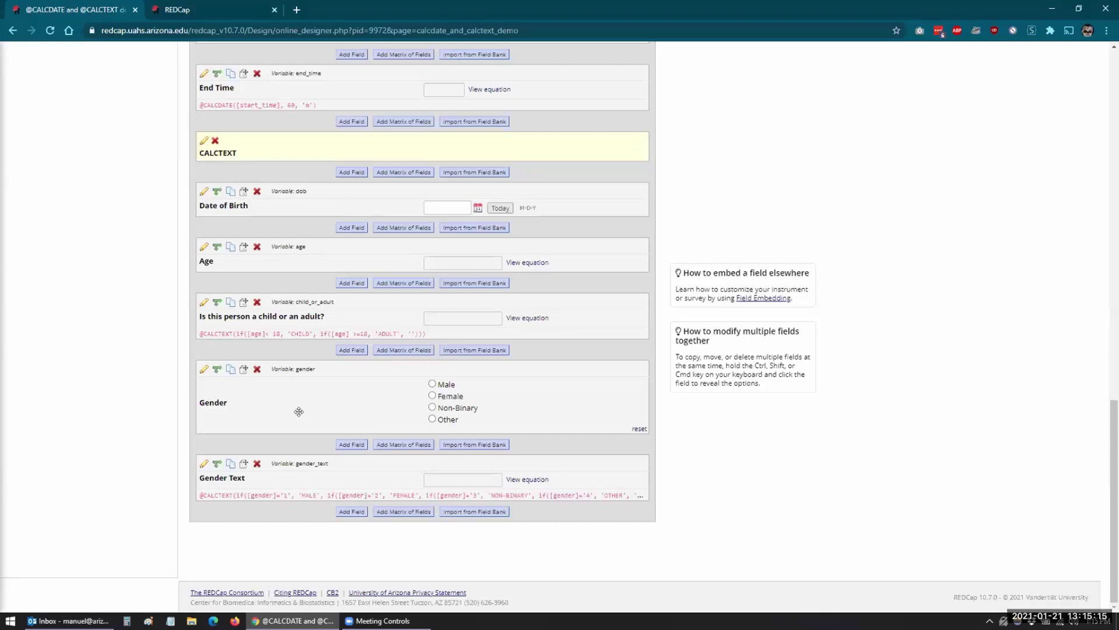
pyautogui.scroll(4, 298, 412)
pyautogui.scroll(-4, 297, 408)
pyautogui.click(203, 302)
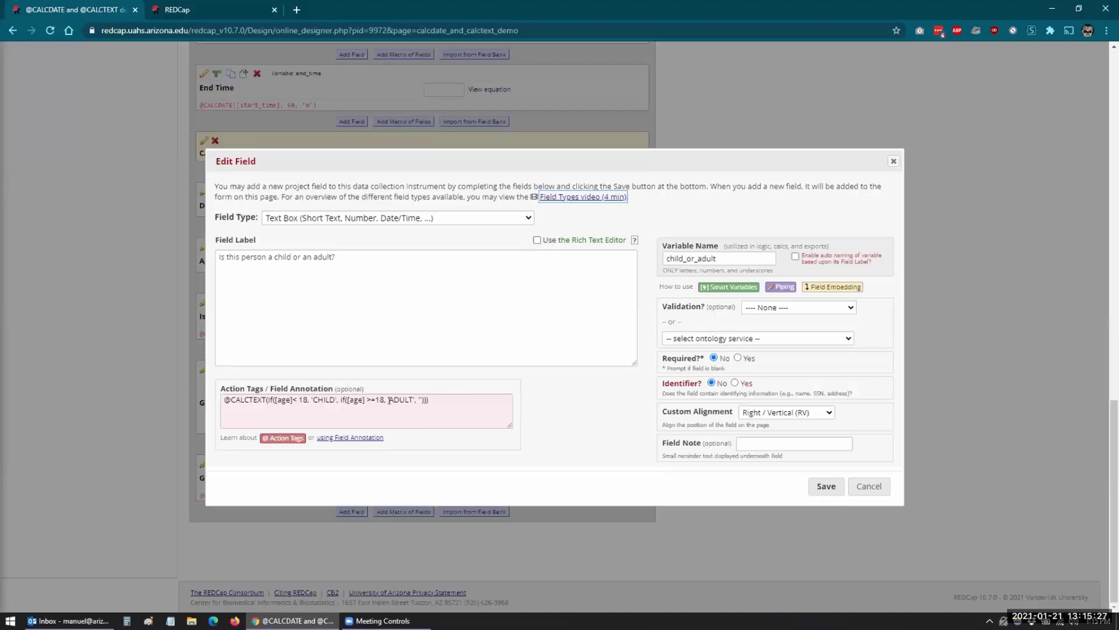
pyautogui.click(848, 489)
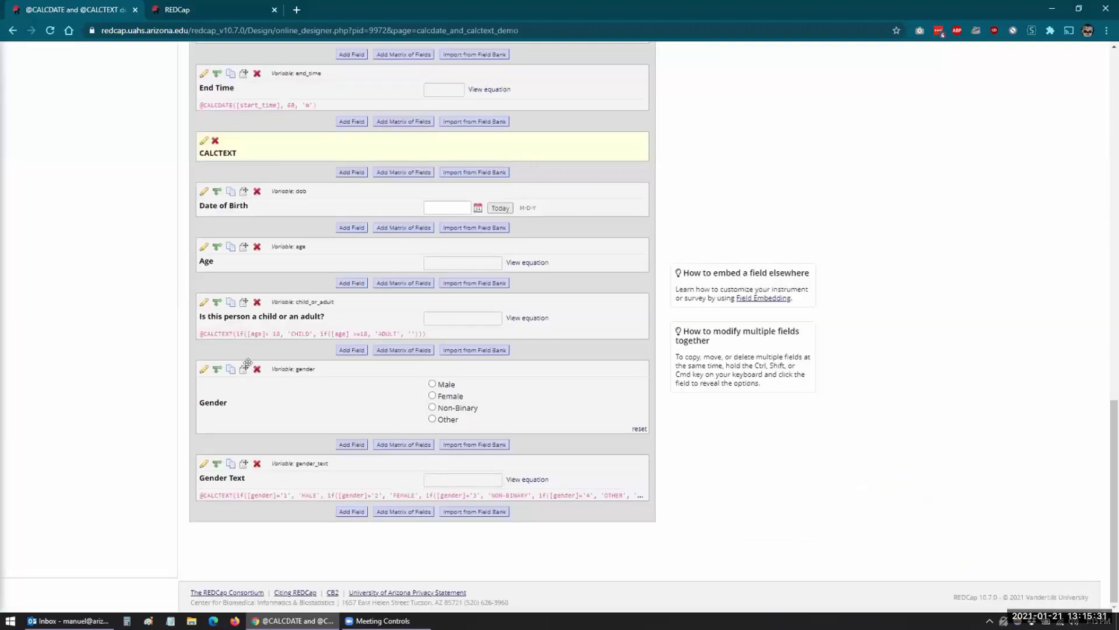
# Step: Check the child-or-adult value in record 1's form and in the test report
pyautogui.scroll(20, 113, 357)
pyautogui.scroll(1, 58, 202)
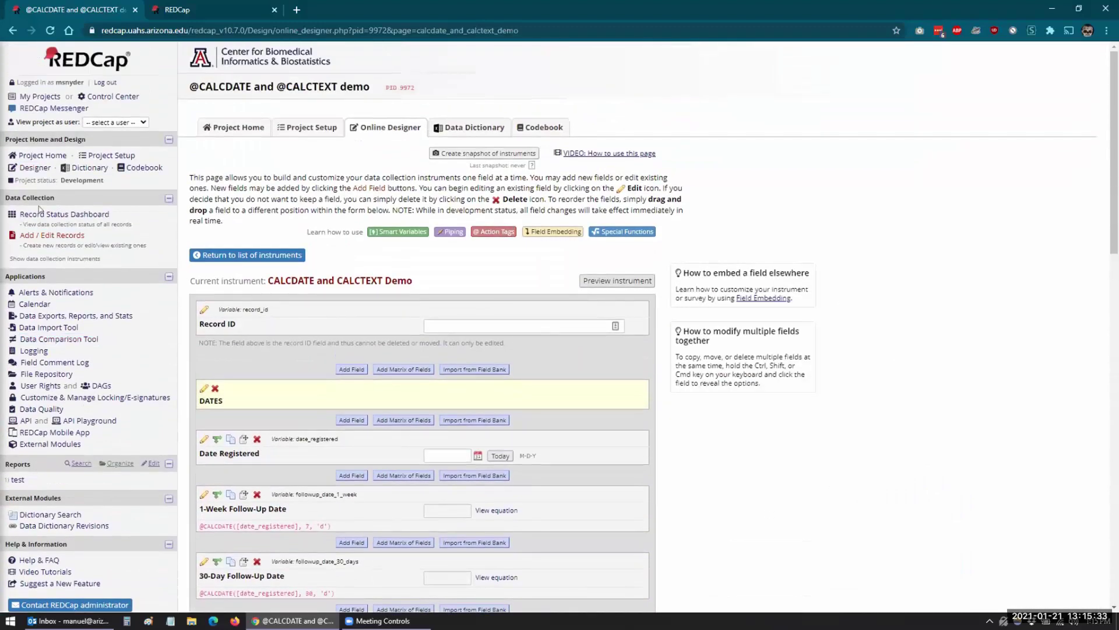
pyautogui.click(54, 215)
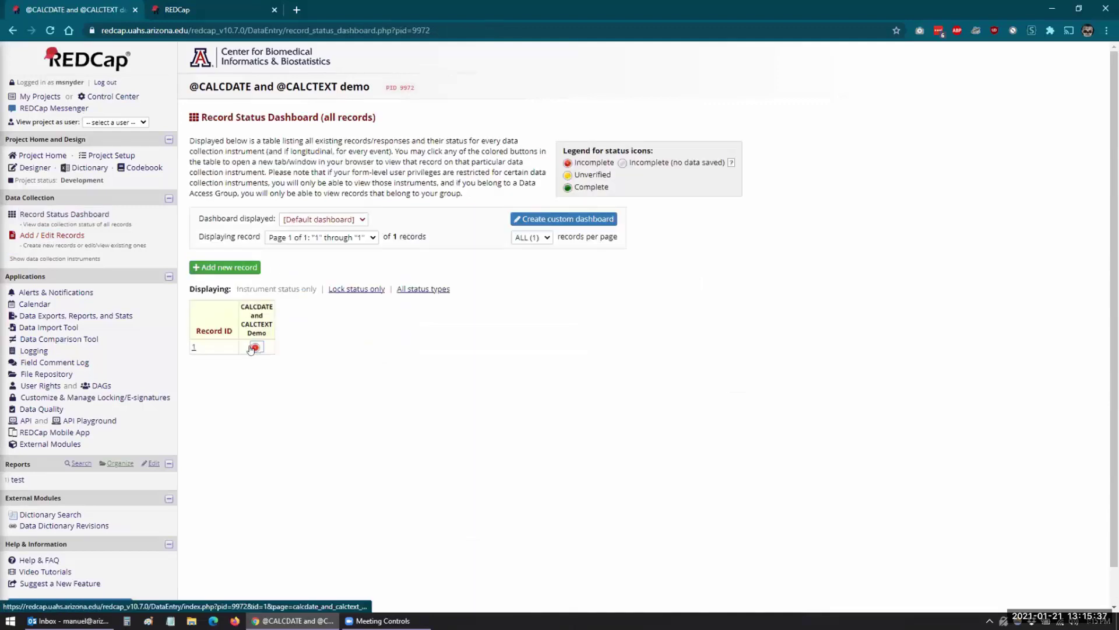
pyautogui.click(255, 348)
pyautogui.scroll(-5, 528, 345)
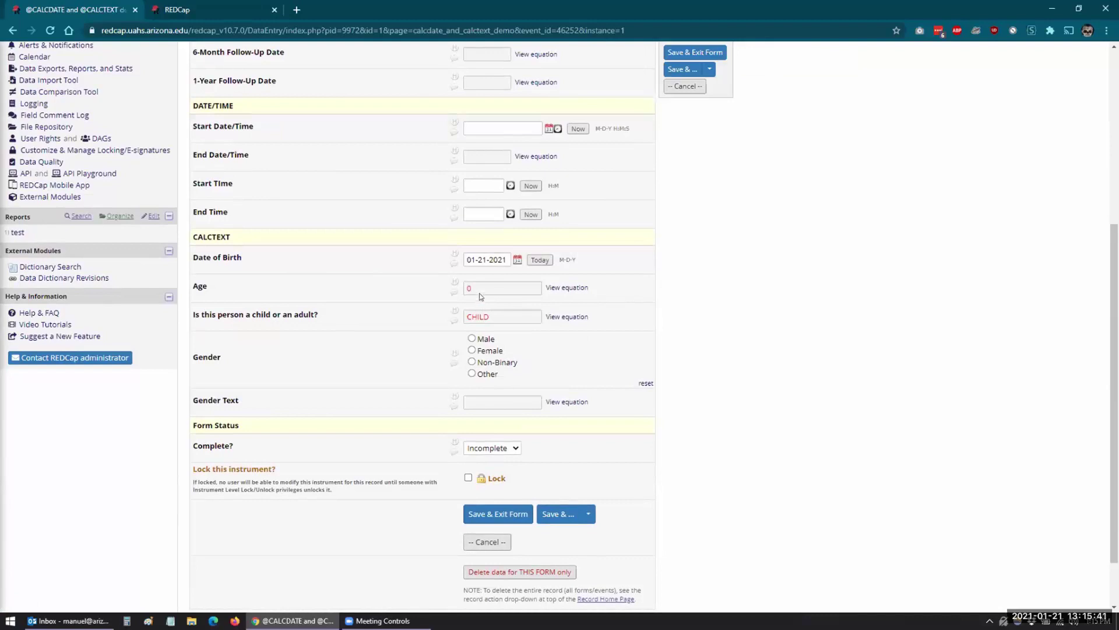
pyautogui.moveTo(488, 316); pyautogui.dragTo(456, 313)
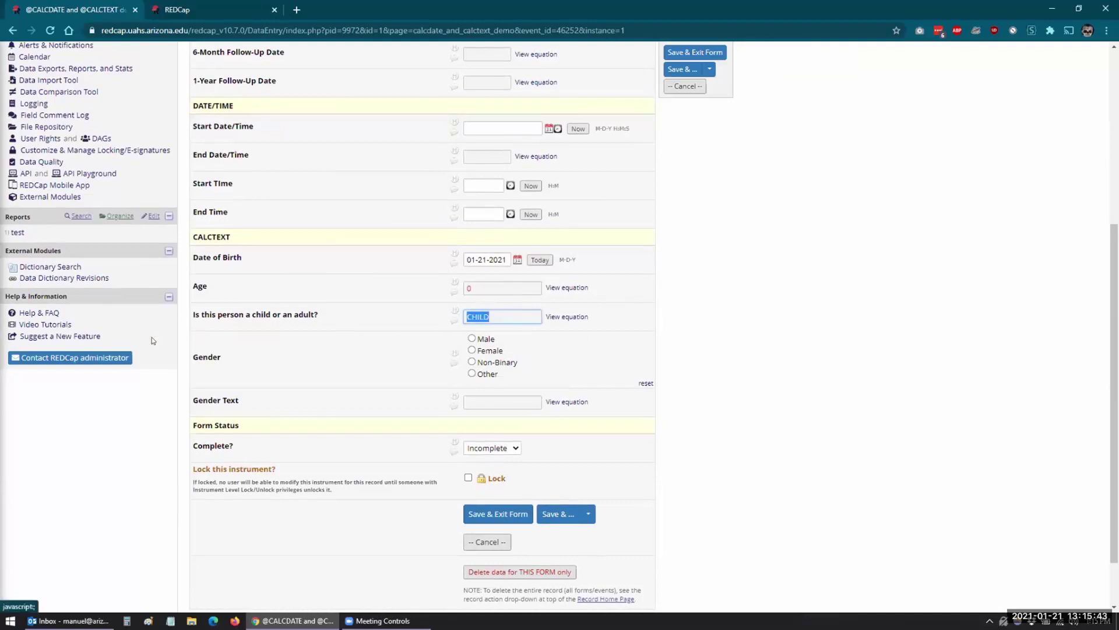
pyautogui.click(17, 232)
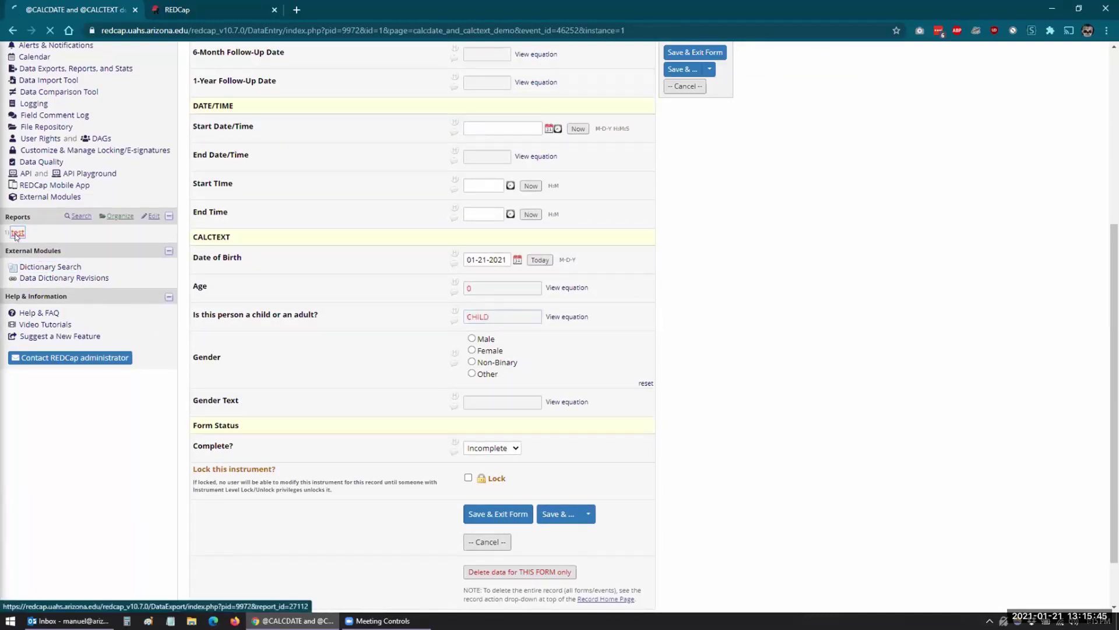
pyautogui.doubleClick(244, 284)
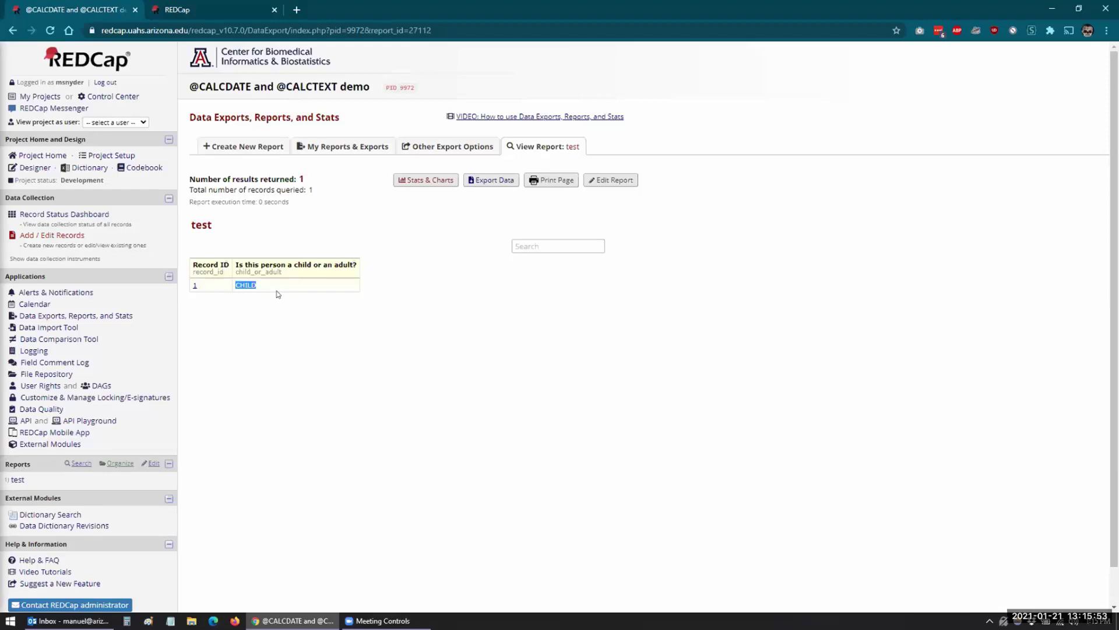
pyautogui.click(35, 167)
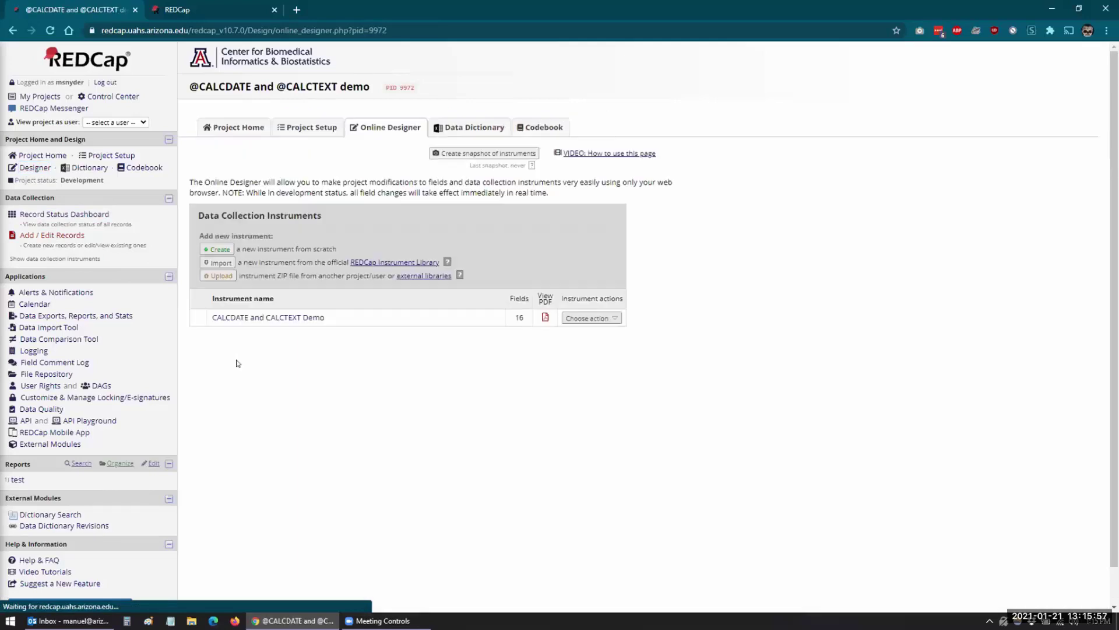
pyautogui.click(245, 321)
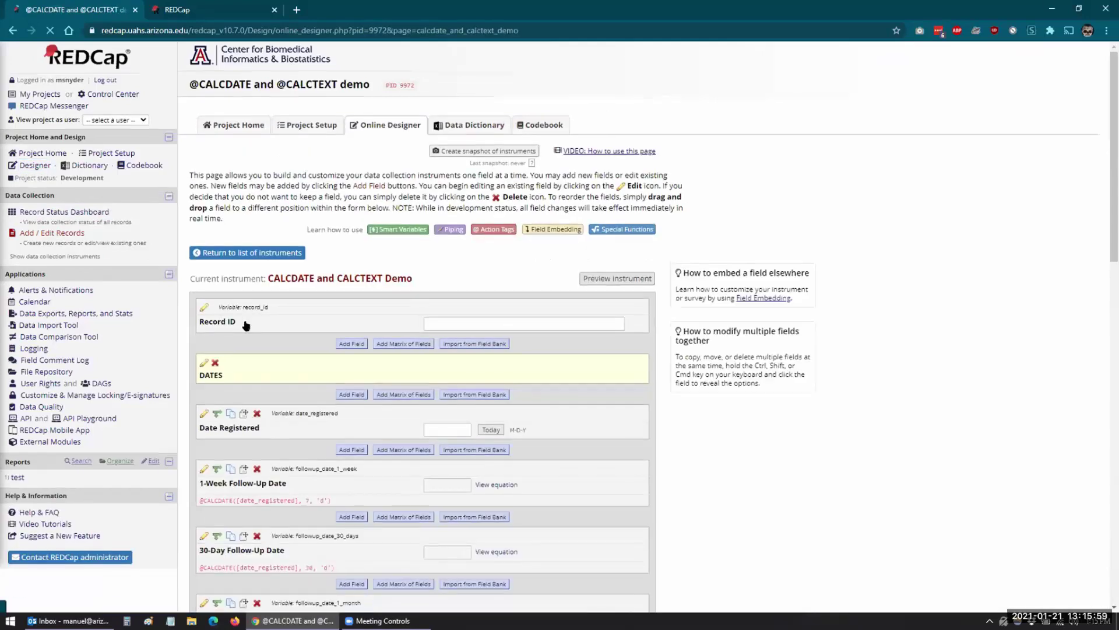
pyautogui.scroll(-15, 246, 324)
pyautogui.scroll(-3, 246, 324)
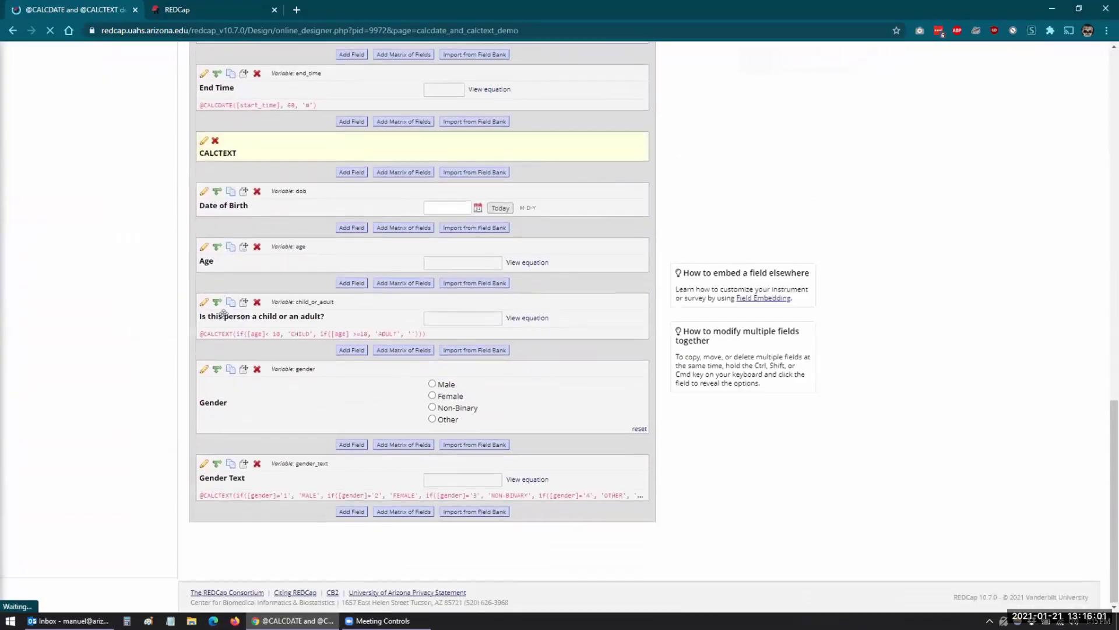
pyautogui.click(203, 302)
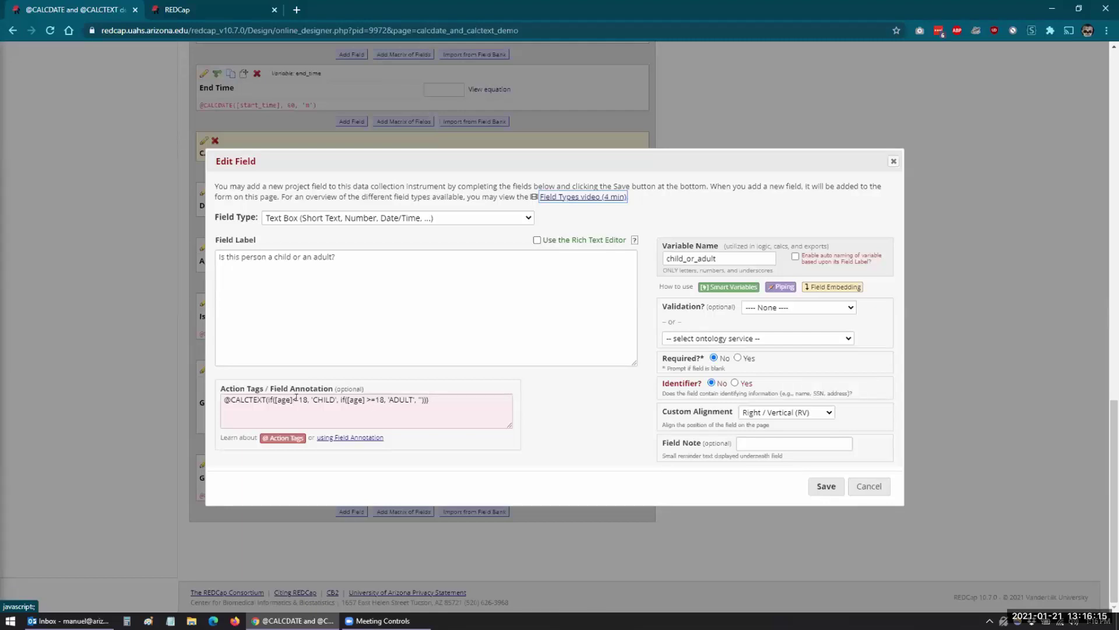
pyautogui.click(297, 399)
pyautogui.write('>')
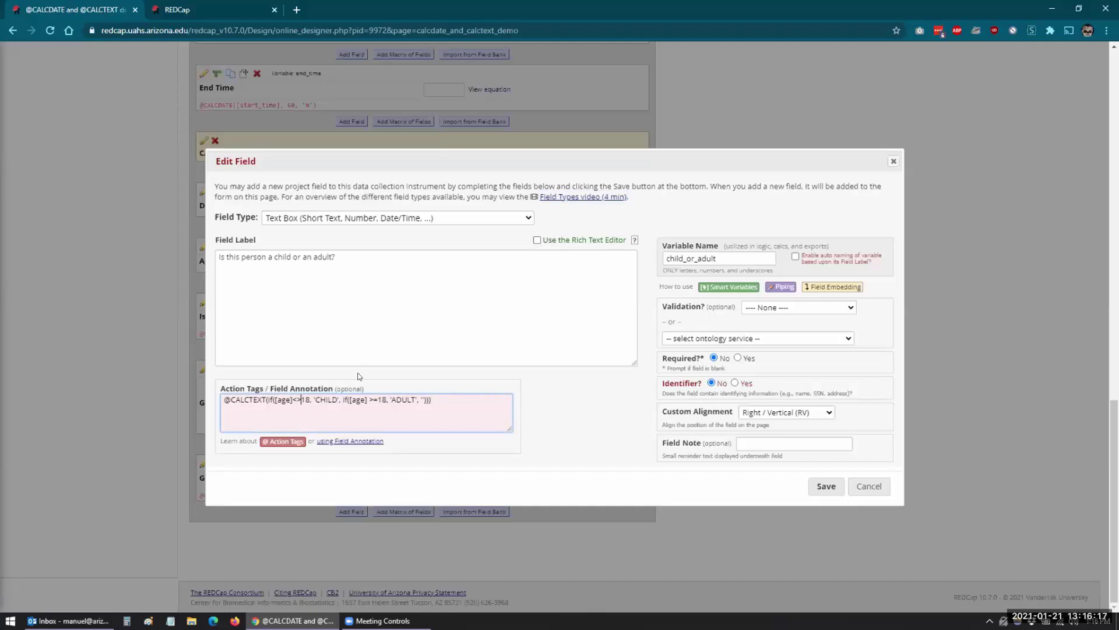
pyautogui.write(' "NaN"')
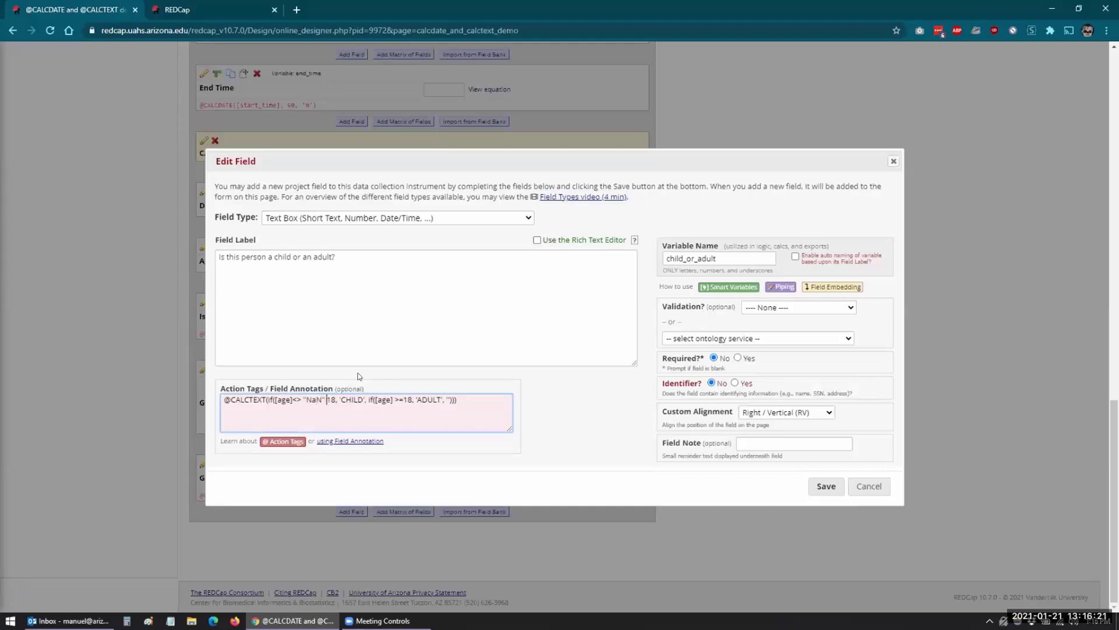
pyautogui.press('Left')
pyautogui.press('BackSpace')
pyautogui.press('BackSpace')
pyautogui.press('BackSpace')
pyautogui.press('Right')
# Step: Replace the remaining CHILD/ADULT logic in the annotation with [age] as the result and save the field
pyautogui.press('Delete')
pyautogui.press('Delete')
pyautogui.press('Delete')
pyautogui.press('Delete')
pyautogui.press('Delete')
pyautogui.press('Delete')
pyautogui.press('Delete')
pyautogui.press('Delete')
pyautogui.press('Delete')
pyautogui.press('Delete')
pyautogui.press('Delete')
pyautogui.press('Delete')
pyautogui.press('Delete')
pyautogui.press('Delete')
pyautogui.press('Delete')
pyautogui.press('Delete')
pyautogui.press('Delete')
pyautogui.press('Delete')
pyautogui.press('Delete')
pyautogui.press('Delete')
pyautogui.press('Delete')
pyautogui.press('Delete')
pyautogui.press('Delete')
pyautogui.press('Delete')
pyautogui.write('[age]')
pyautogui.click(818, 487)
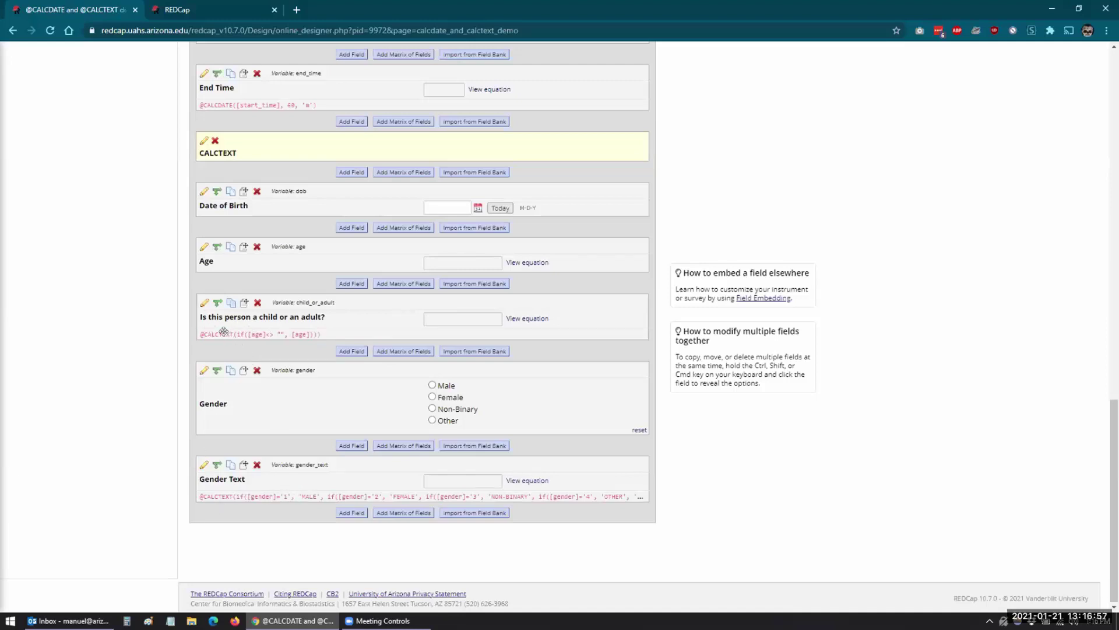
pyautogui.click(203, 302)
pyautogui.moveTo(332, 401); pyautogui.dragTo(224, 401)
pyautogui.click(863, 486)
pyautogui.scroll(20, 178, 343)
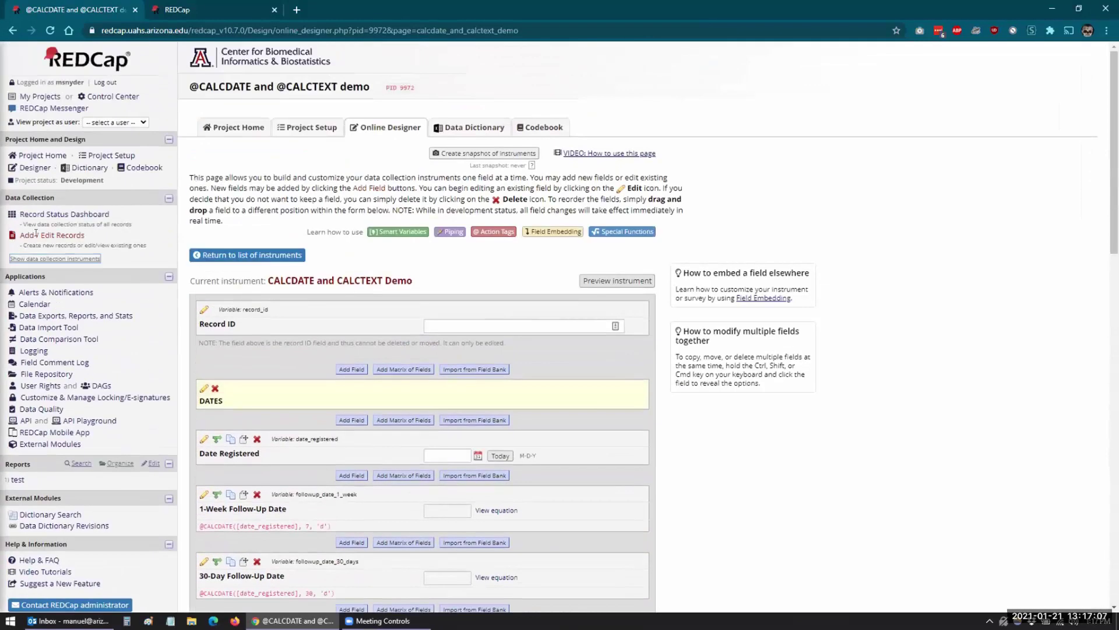
pyautogui.click(52, 216)
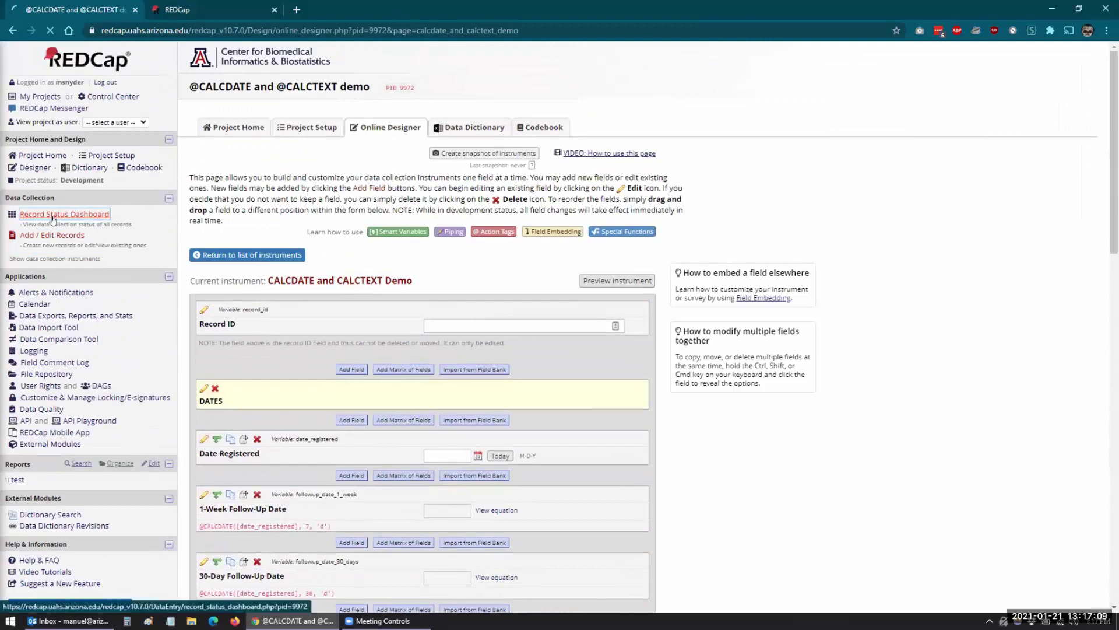
pyautogui.click(13, 31)
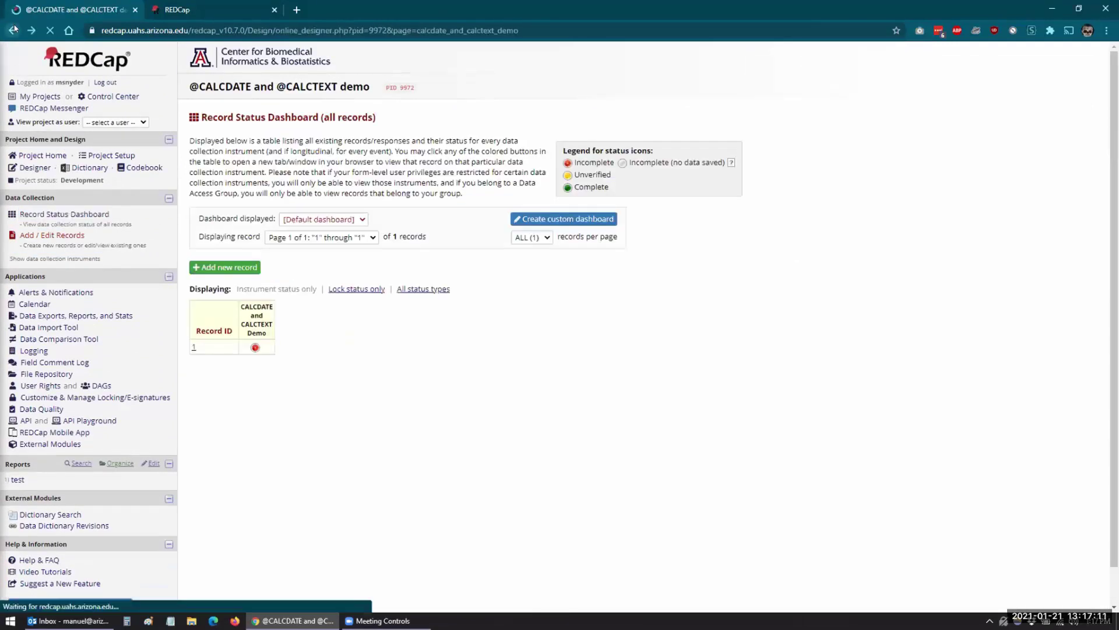
# Step: Open the child_or_adult field for editing and remove the extra closing parenthesis from its annotation
pyautogui.scroll(-15, 249, 332)
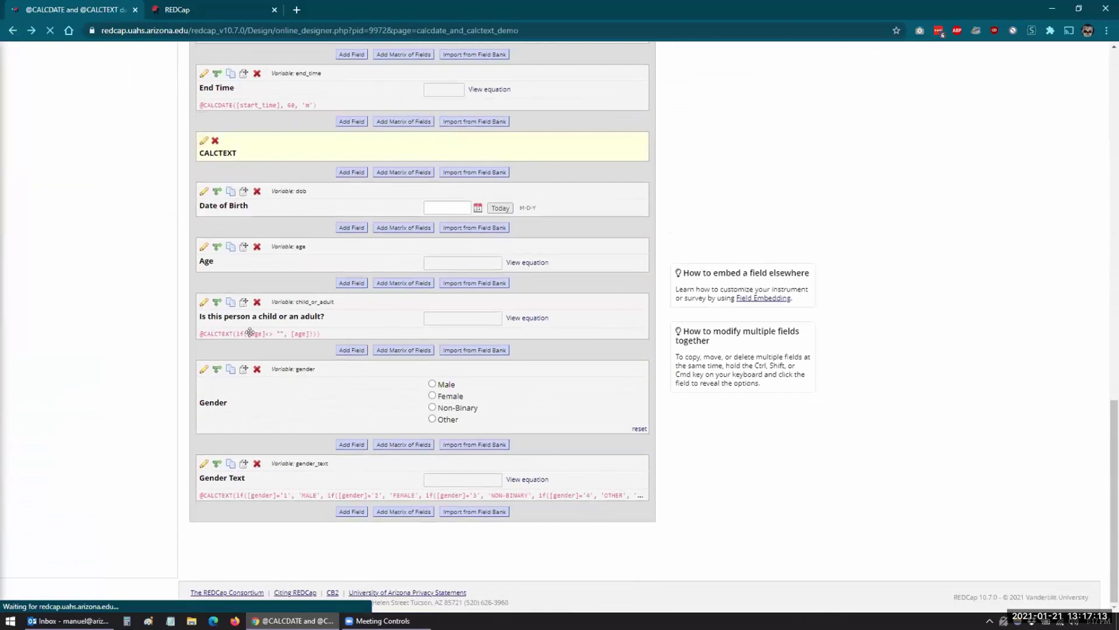
pyautogui.click(204, 302)
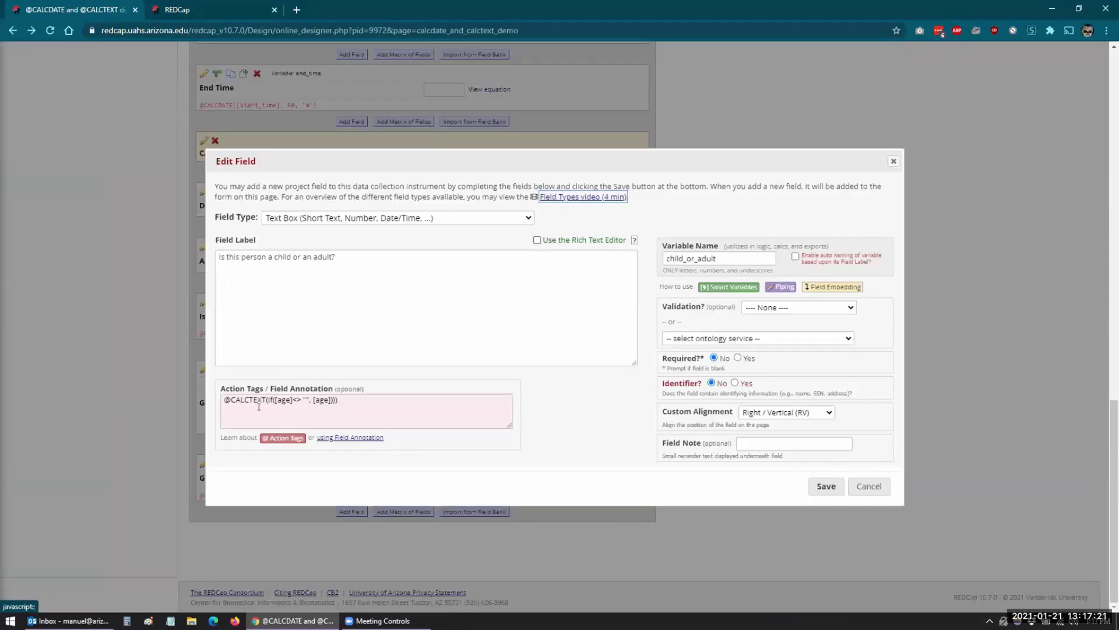
pyautogui.click(339, 400)
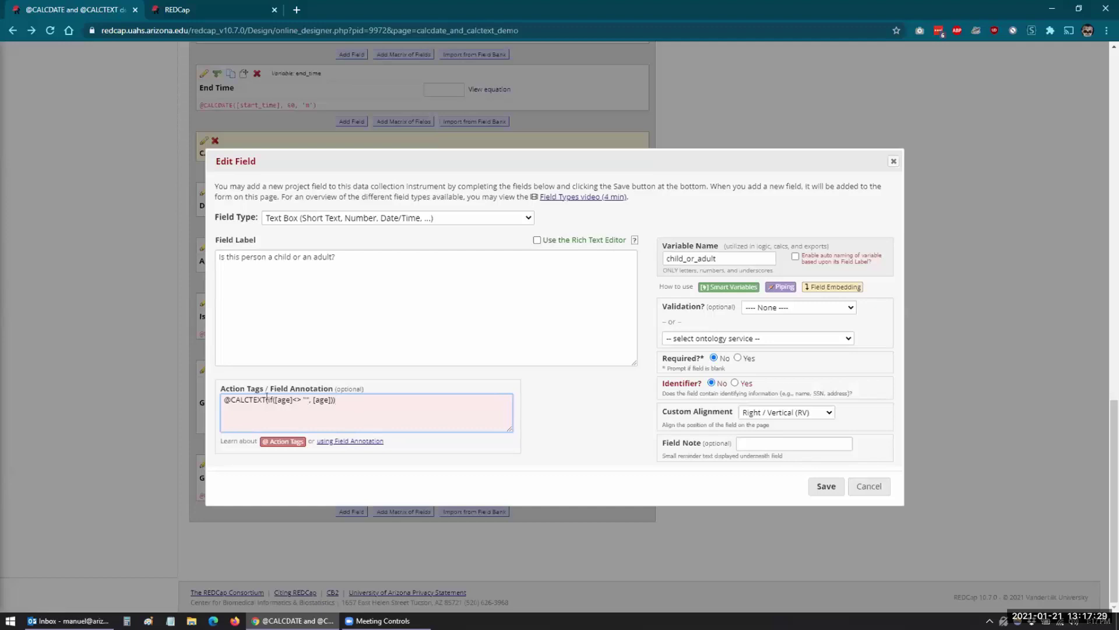
pyautogui.moveTo(268, 399); pyautogui.dragTo(330, 399)
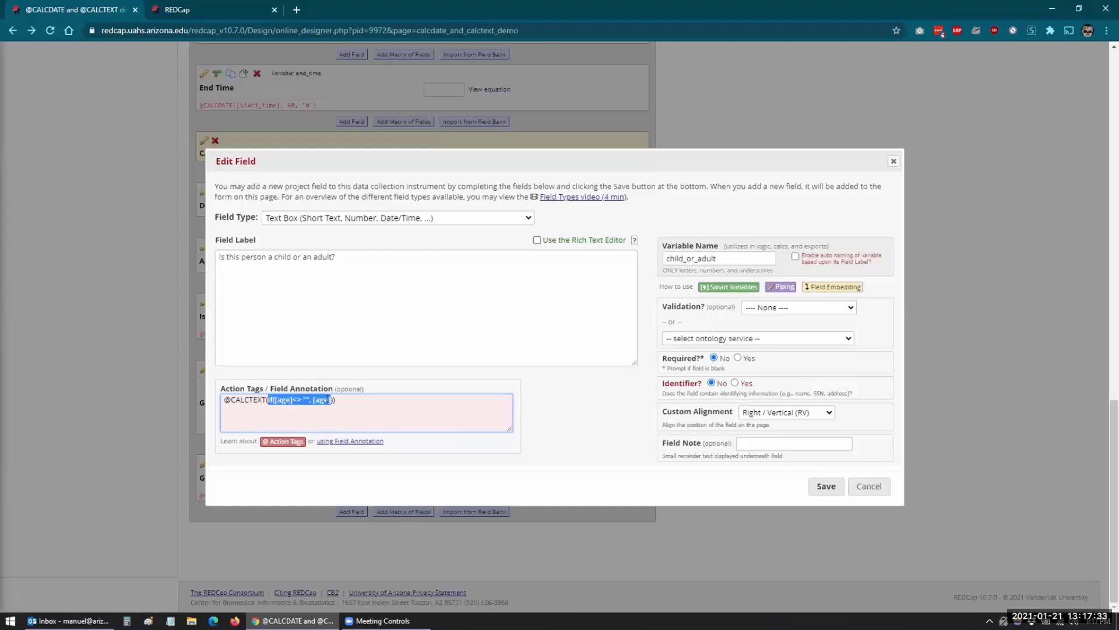
pyautogui.press('BackSpace')
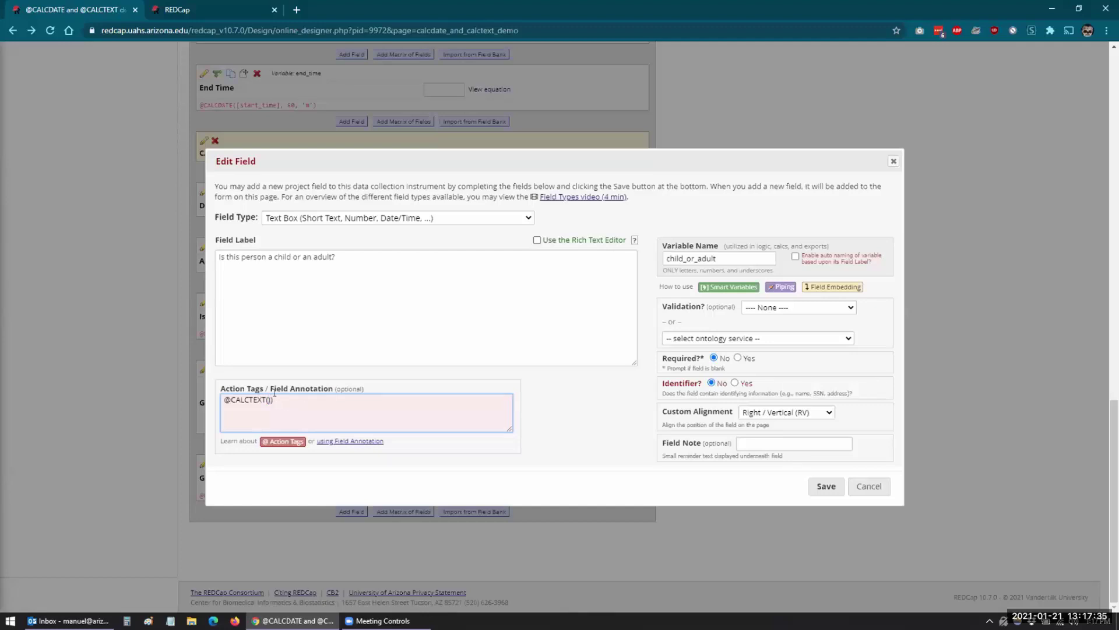
pyautogui.press('BackSpace')
pyautogui.write('()')
pyautogui.press('BackSpace')
pyautogui.write('(if([age]<> "", [age]')
pyautogui.moveTo(268, 397); pyautogui.dragTo(192, 399)
pyautogui.hotkey('ctrl', 'c')
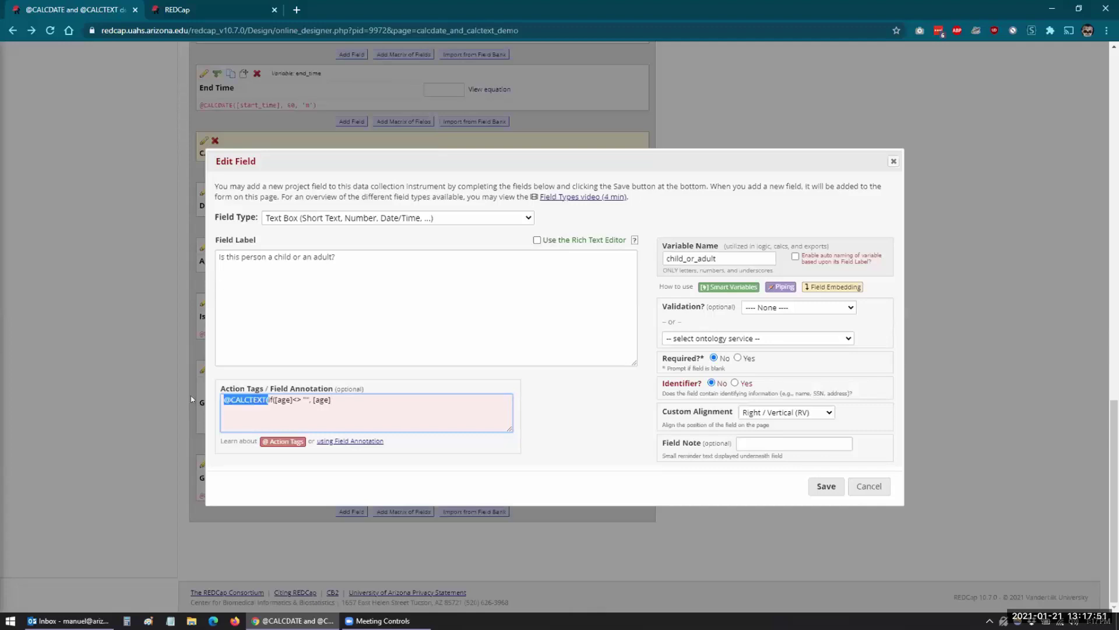
pyautogui.press('BackSpace')
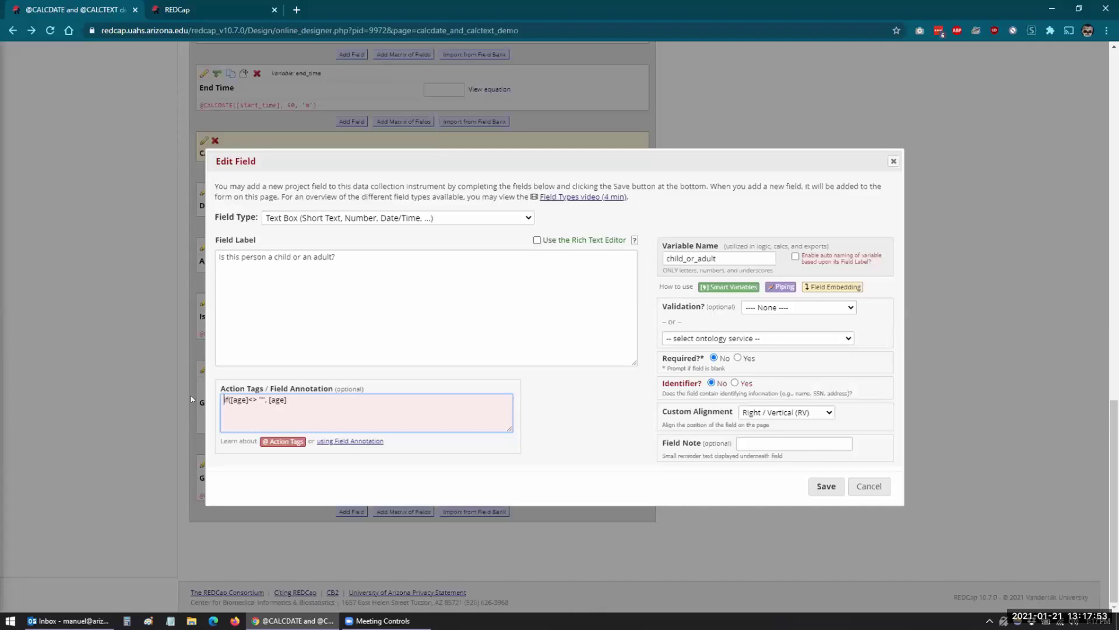
pyautogui.hotkey('ctrl', 'v')
pyautogui.write('i')
pyautogui.click(340, 394)
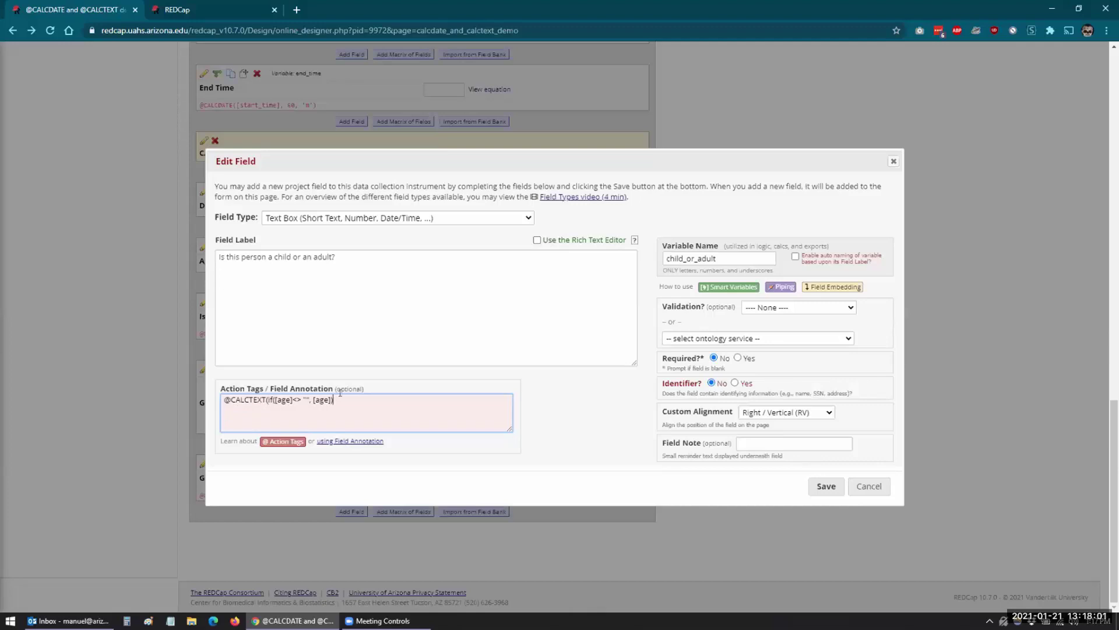
pyautogui.press('BackSpace')
pyautogui.write('")')
pyautogui.click(333, 400)
pyautogui.write('No Age')
pyautogui.click(372, 400)
pyautogui.write(')')
pyautogui.moveTo(373, 400); pyautogui.dragTo(187, 391)
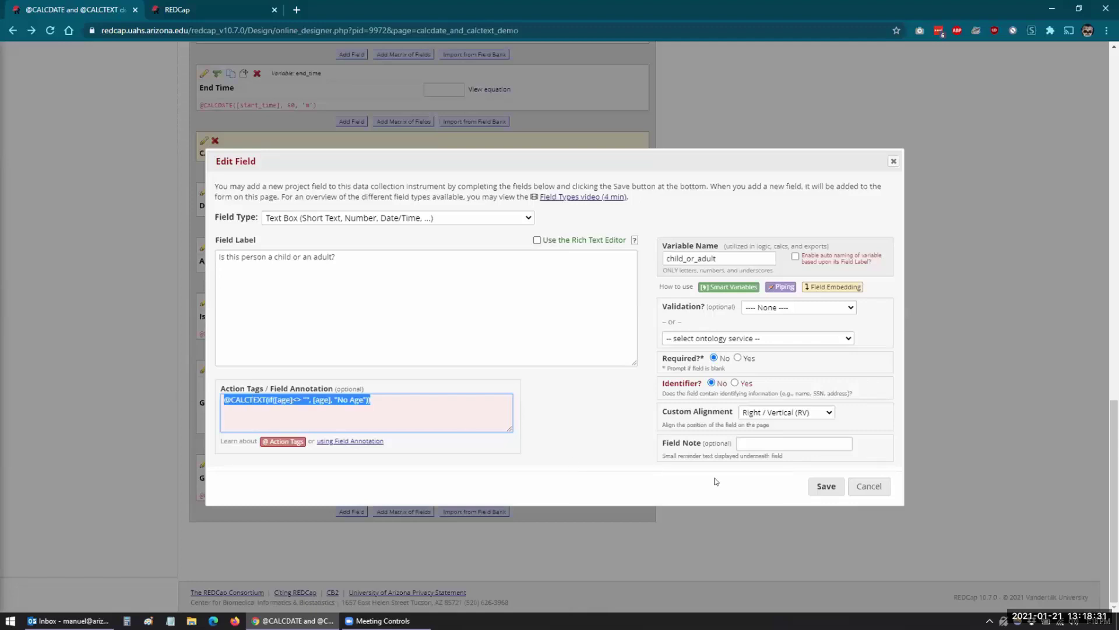
pyautogui.click(826, 485)
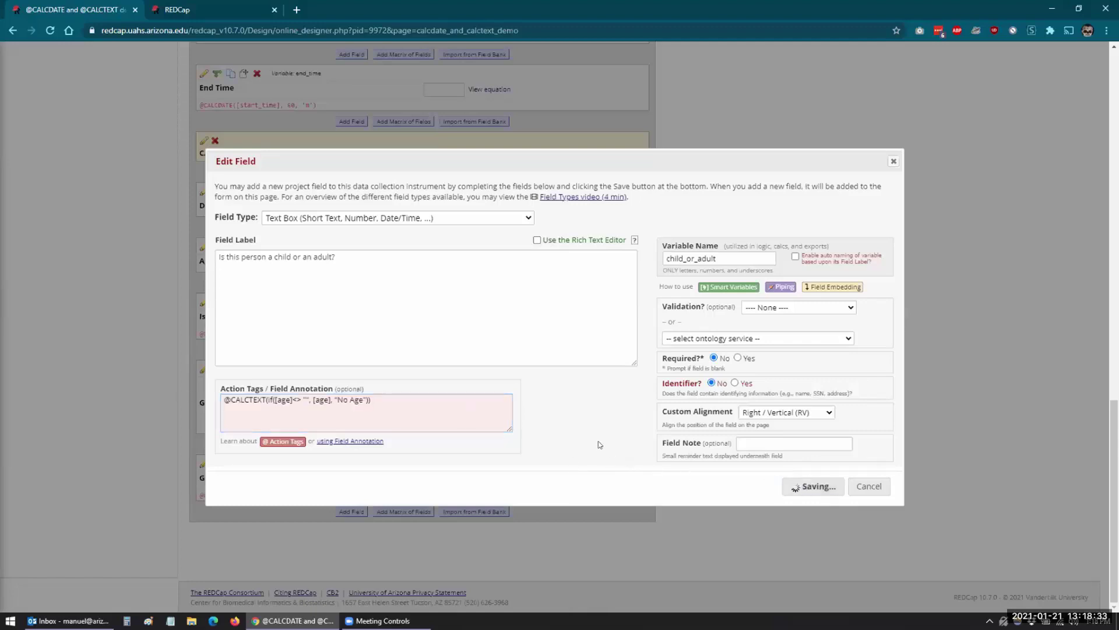
pyautogui.scroll(12, 140, 330)
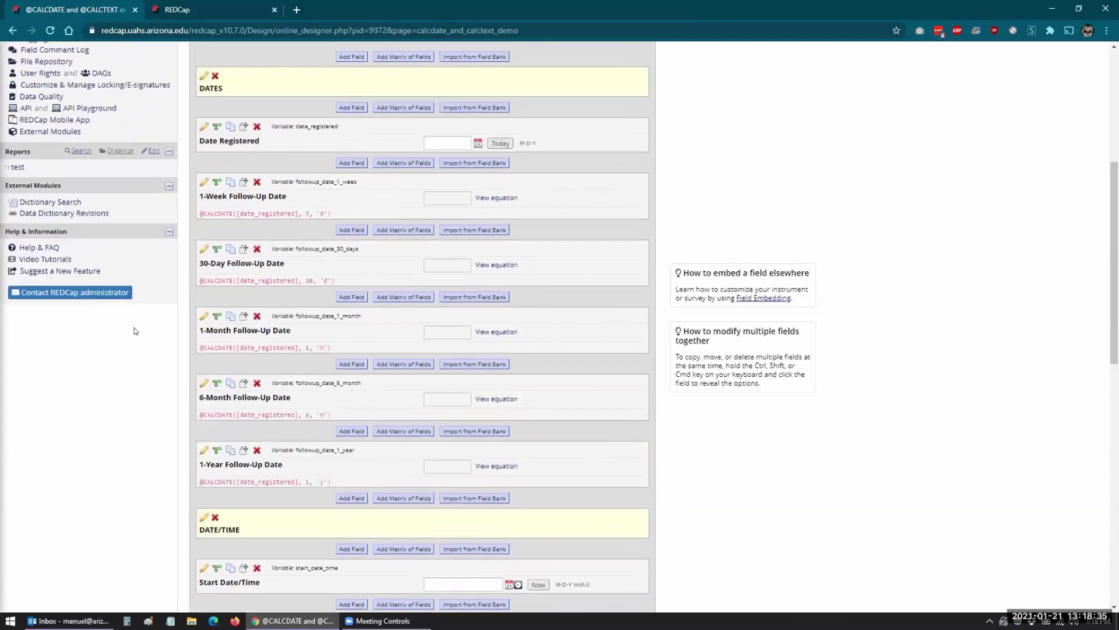
# Step: Add a new record from the Record Status Dashboard and show the CALCTEXT section of its form
pyautogui.scroll(5, 135, 330)
pyautogui.click(81, 215)
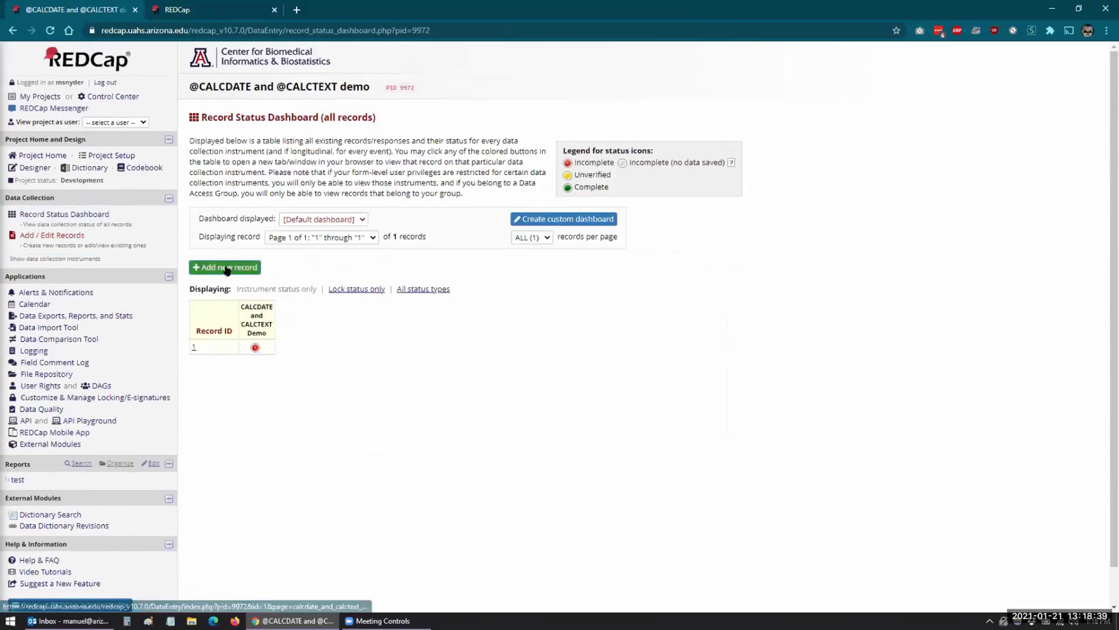
pyautogui.click(227, 268)
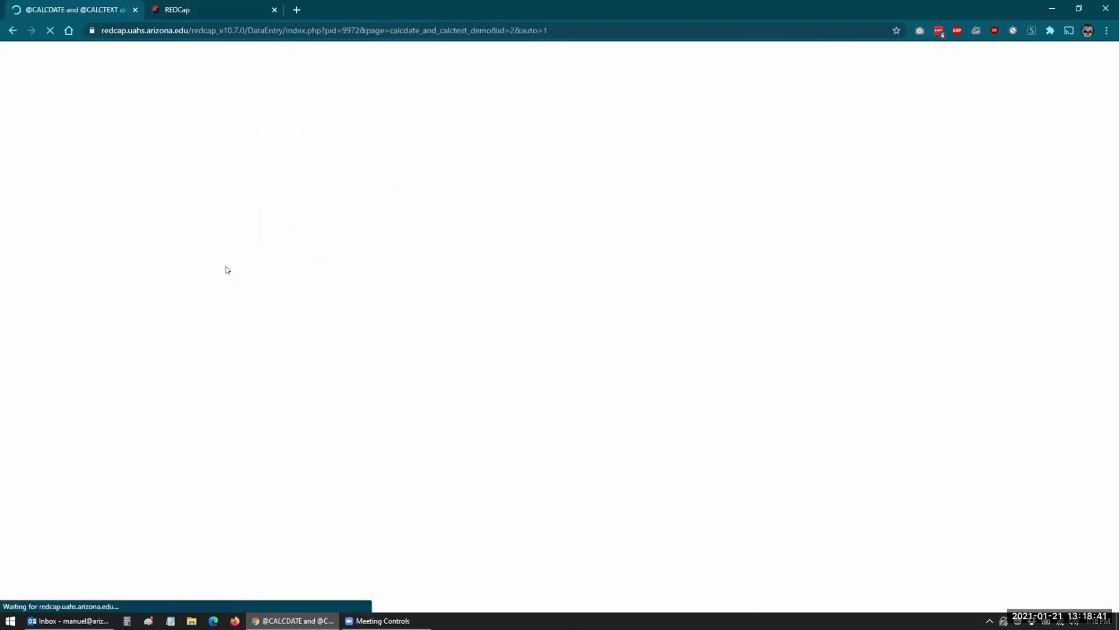
pyautogui.scroll(-5, 377, 443)
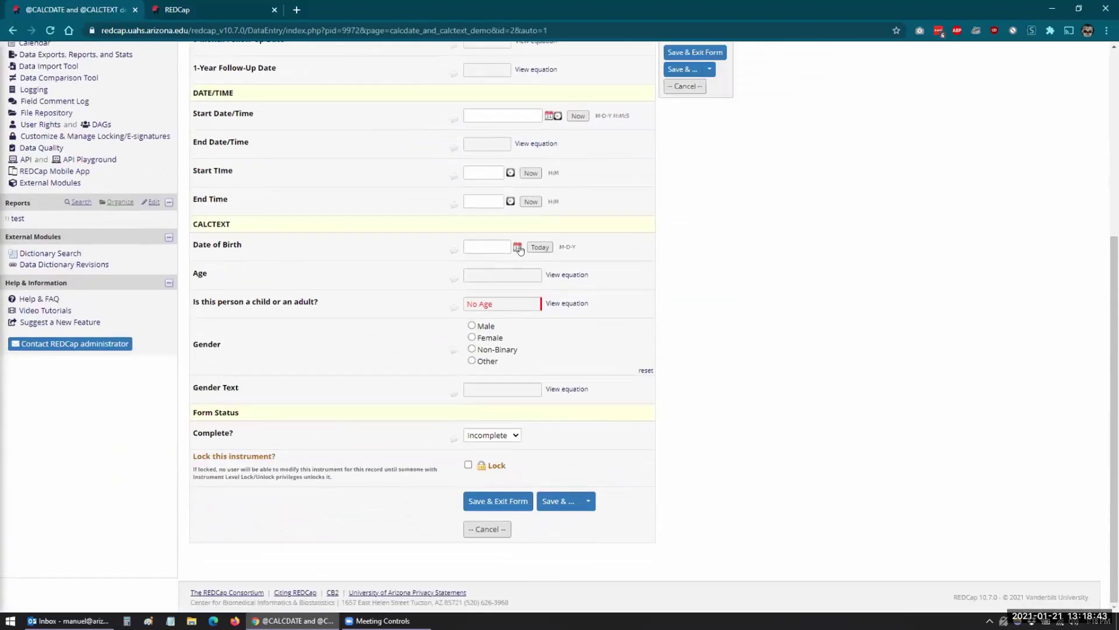
# Step: Enter a date of birth in the new record to test the age and child-or-adult calculations
pyautogui.click(479, 242)
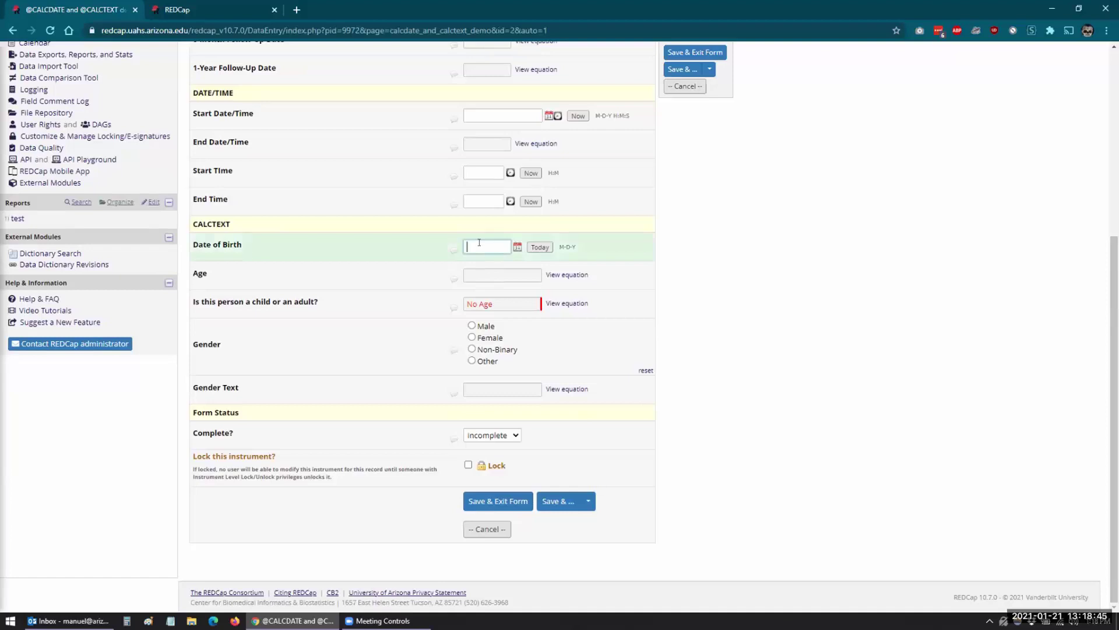
pyautogui.write('01/31/1981')
pyautogui.press('Tab')
pyautogui.doubleClick(481, 303)
pyautogui.click(505, 300)
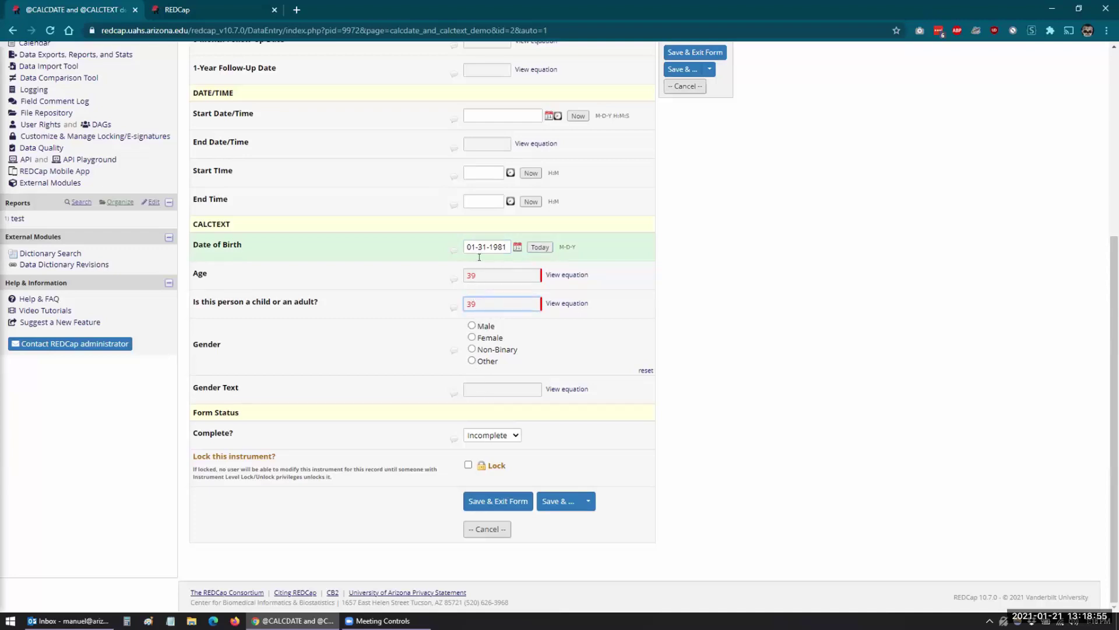
# Step: Clear the Date of Birth field and reload the new record's form without saving
pyautogui.doubleClick(482, 246)
pyautogui.tripleClick(485, 241)
pyautogui.press('BackSpace')
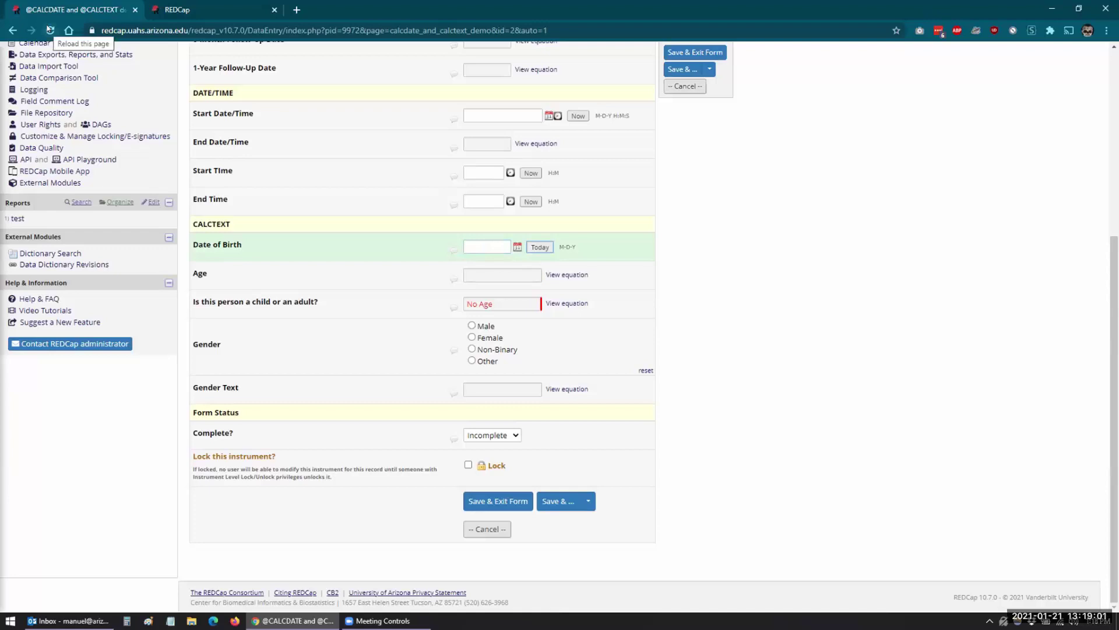
pyautogui.click(50, 30)
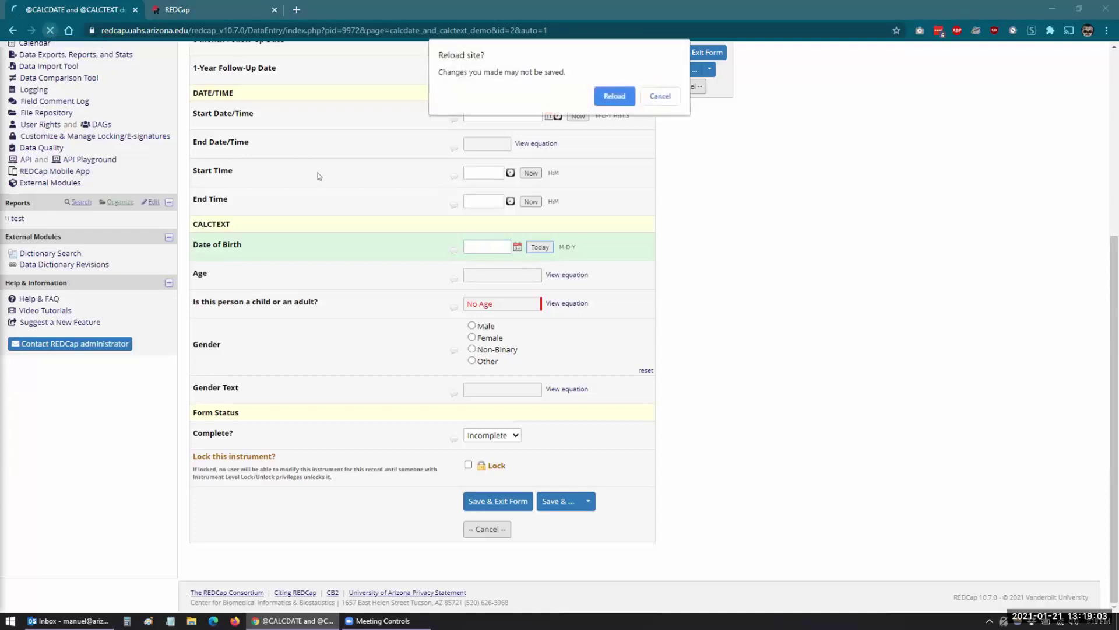
pyautogui.click(614, 97)
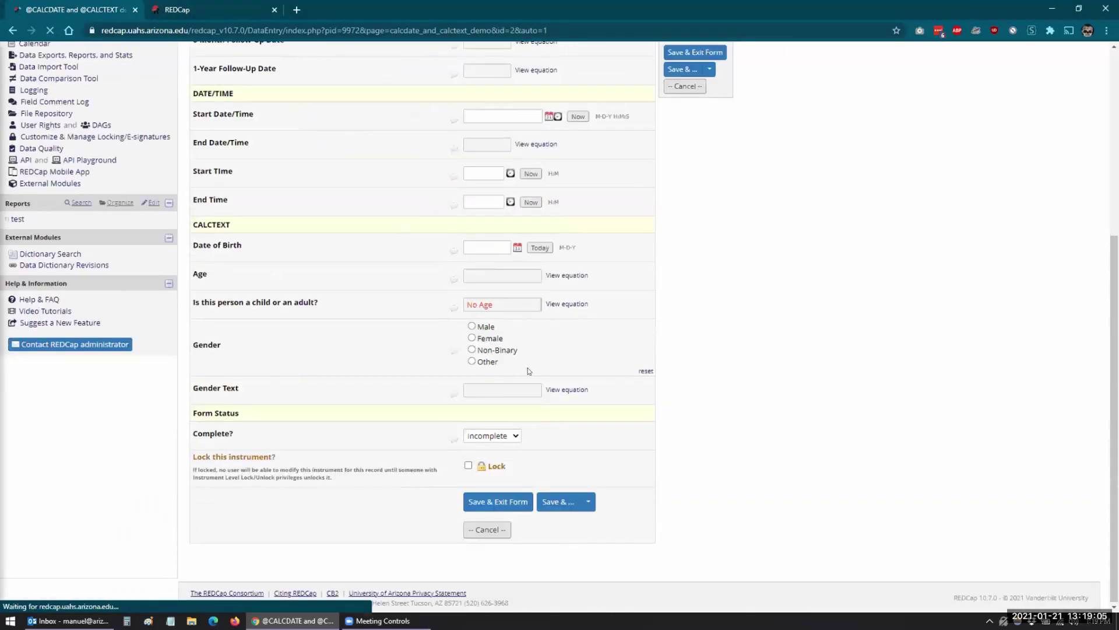
# Step: Examine the calculated child-or-adult field on the new record's form while Date of Birth is blank
pyautogui.scroll(-5, 153, 267)
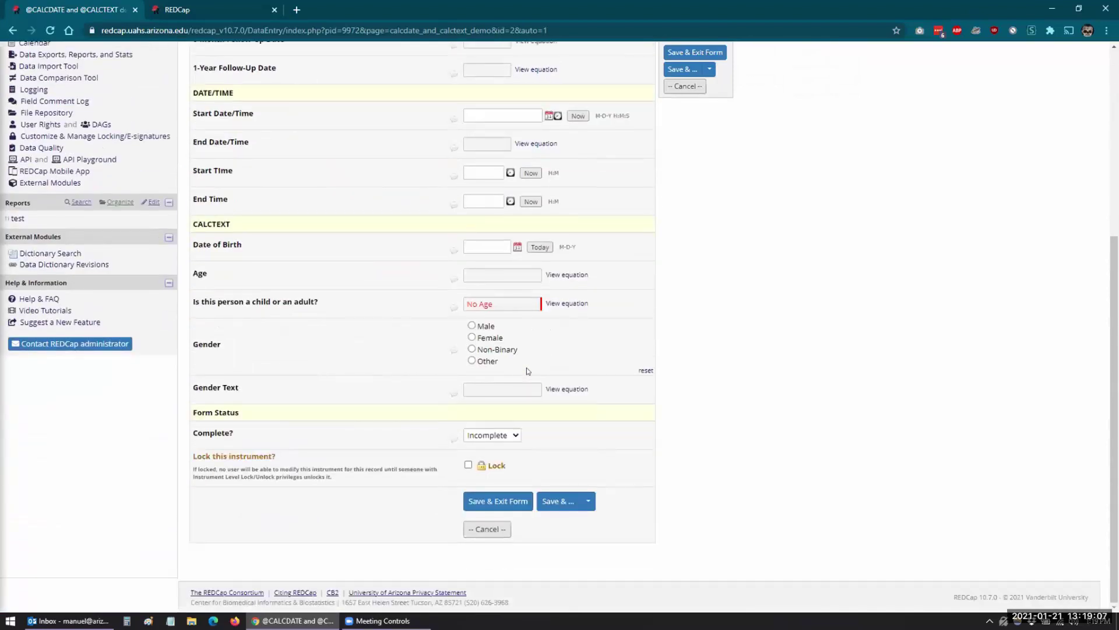
pyautogui.scroll(4, 153, 267)
pyautogui.scroll(2, 152, 267)
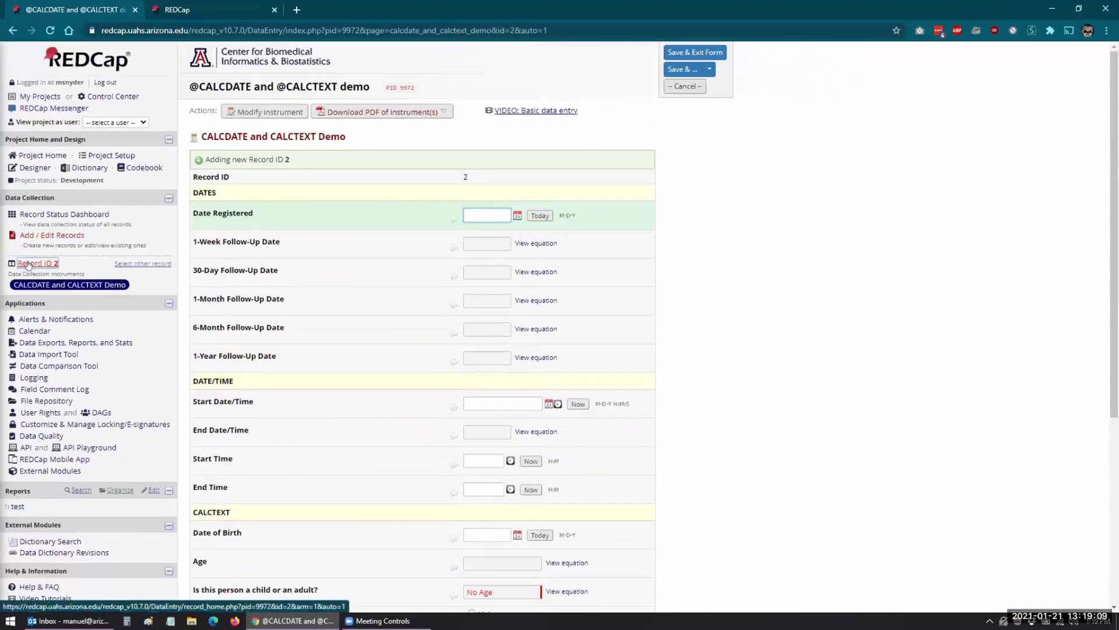
pyautogui.click(55, 217)
pyautogui.scroll(-5, 641, 379)
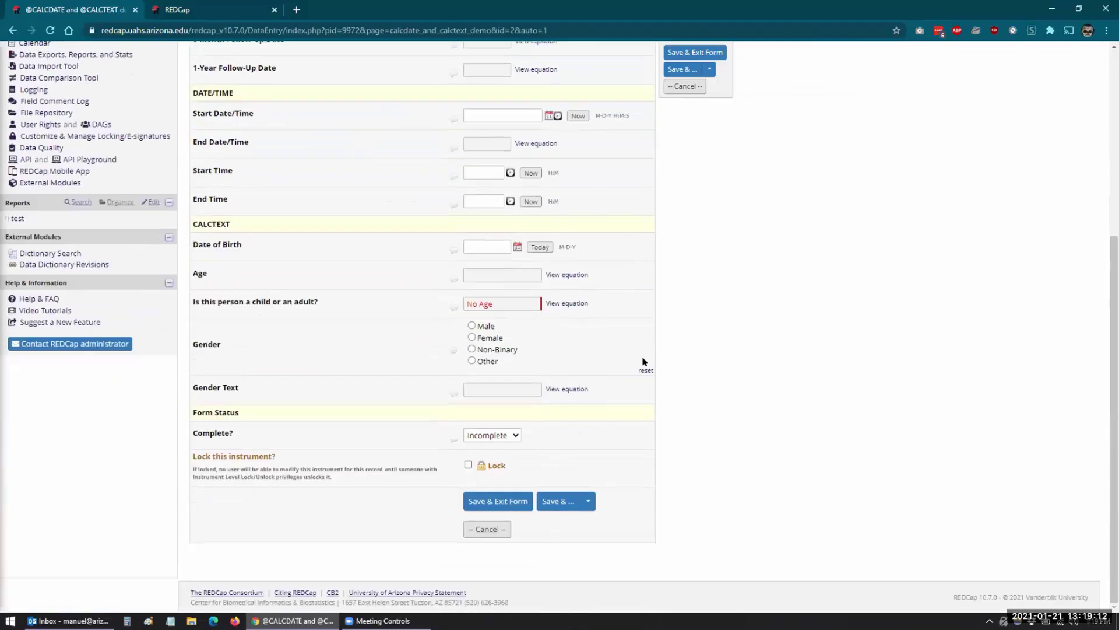
pyautogui.tripleClick(494, 304)
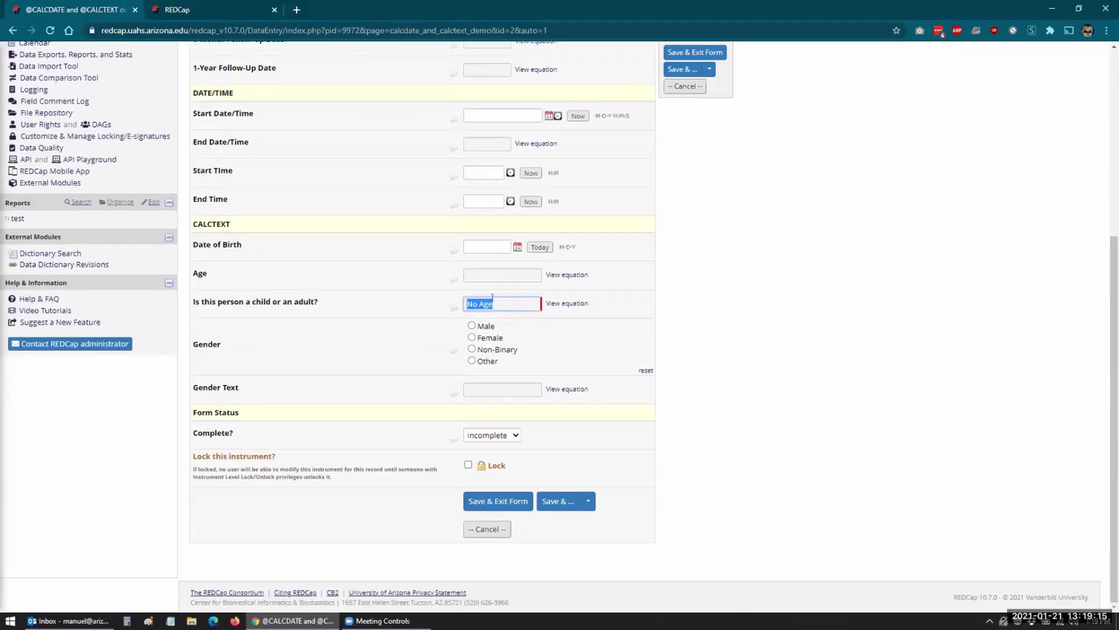
pyautogui.click(483, 246)
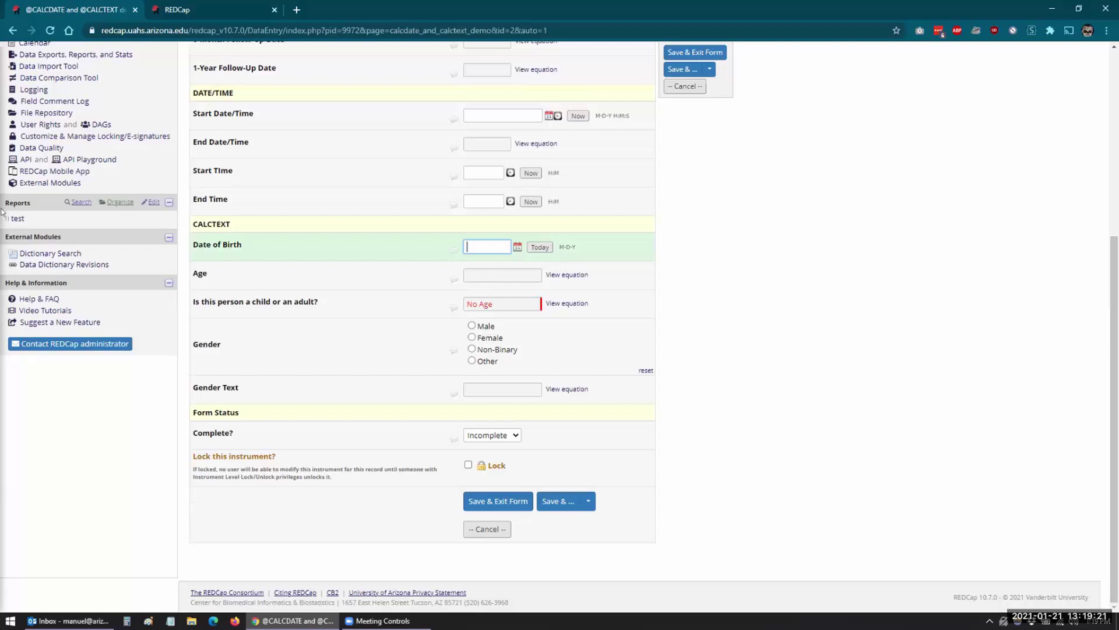
pyautogui.scroll(1, 15, 236)
pyautogui.scroll(5, 15, 236)
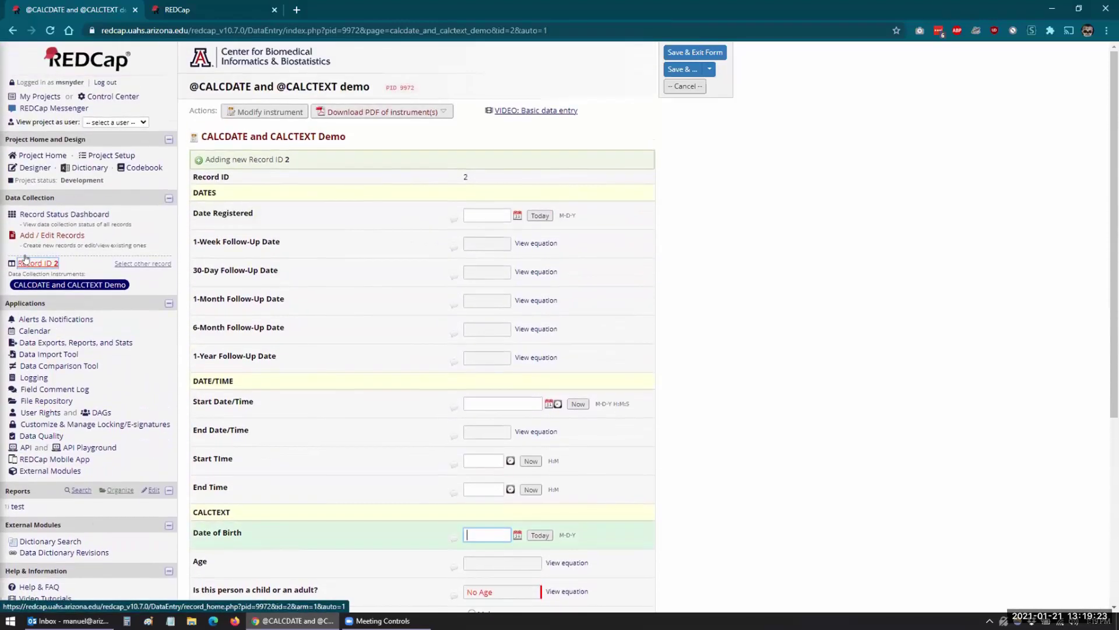
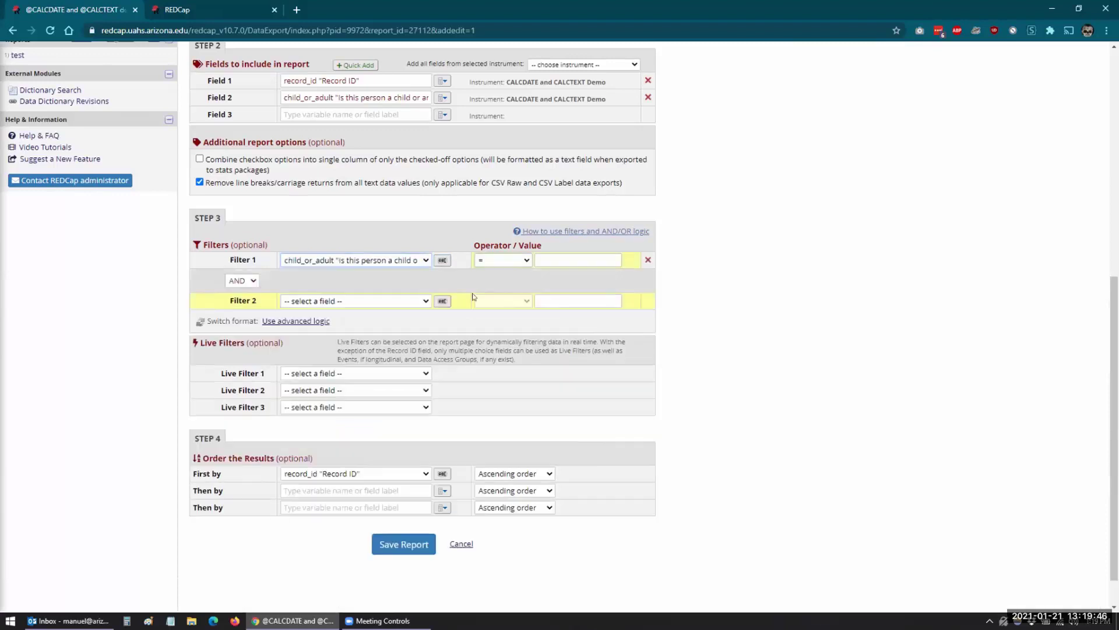
# Step: Set the child_or_adult filter value of the test report to "CHILD" in quotation marks, save the report and view it
pyautogui.click(573, 259)
pyautogui.write('"CHI')
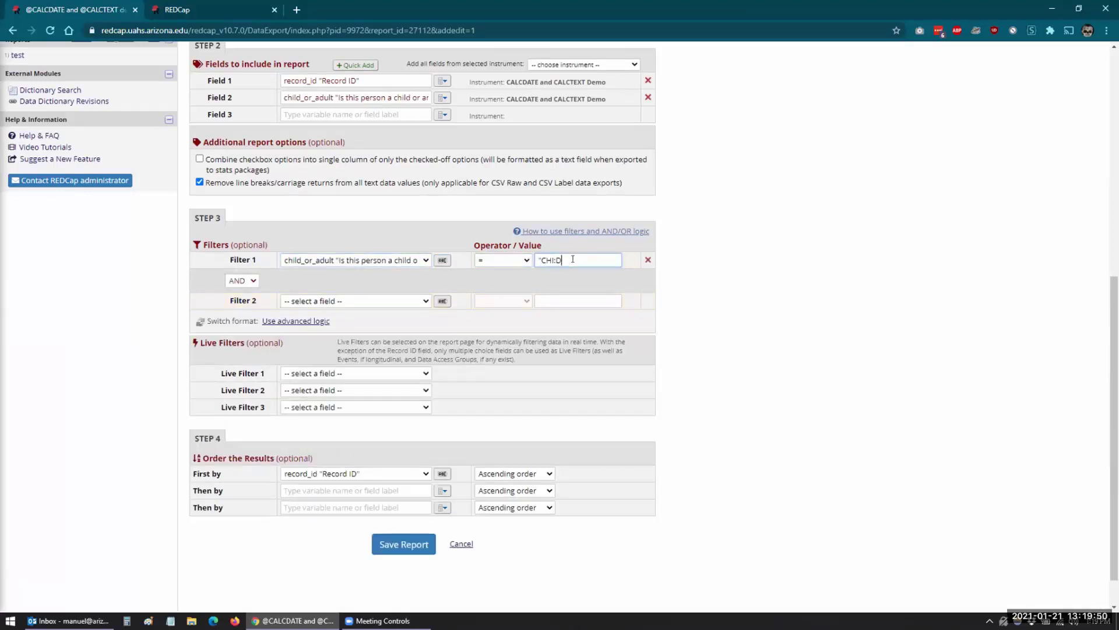
pyautogui.write('LD')
pyautogui.click(404, 544)
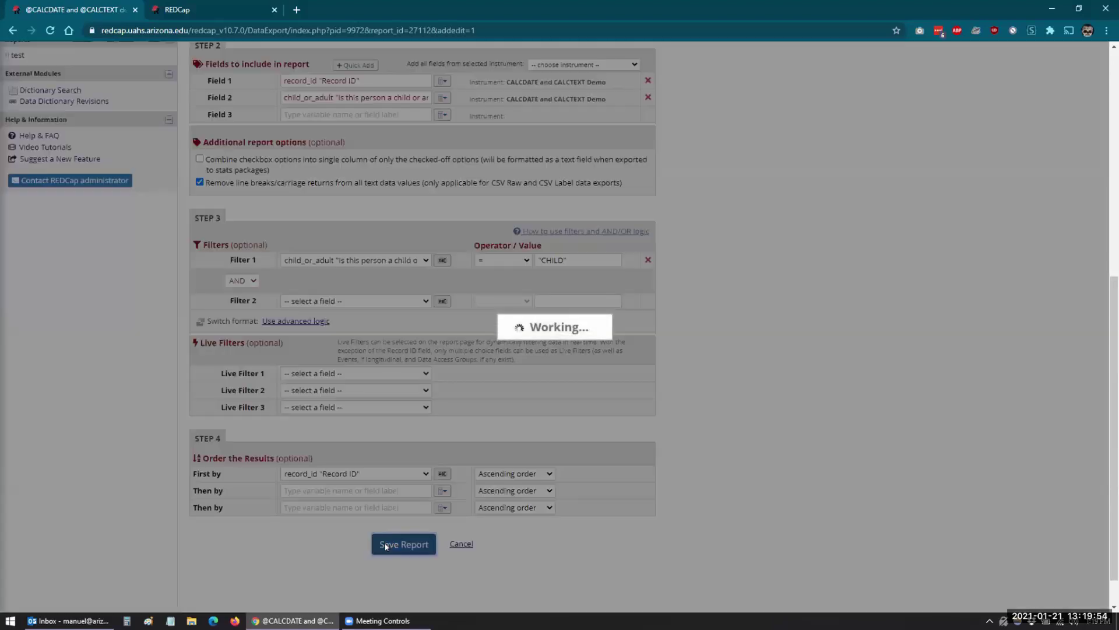
pyautogui.click(469, 357)
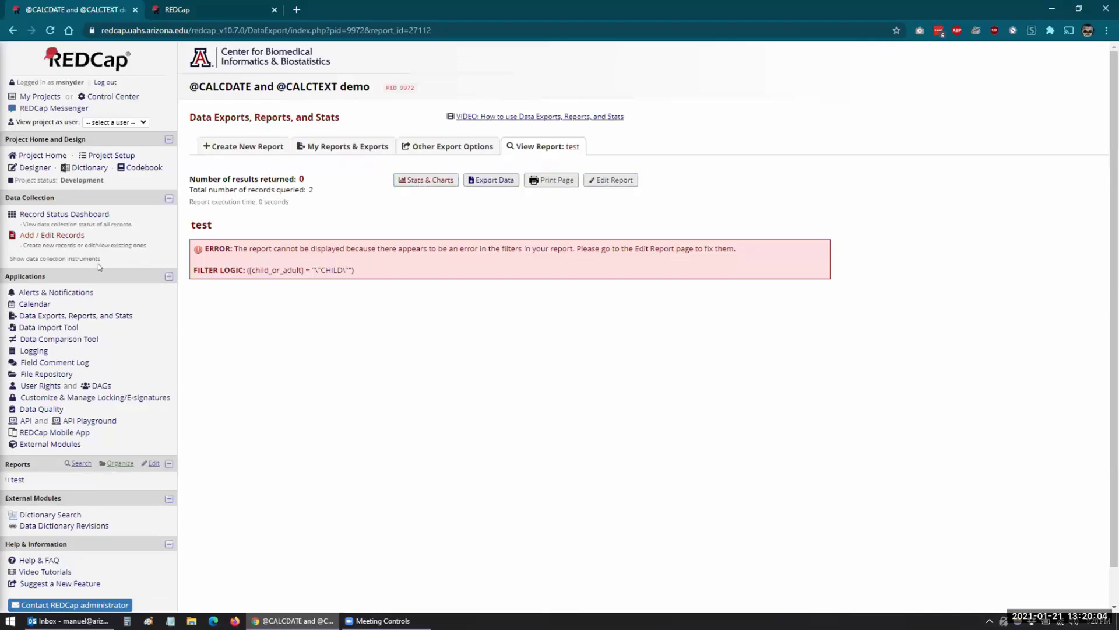
# Step: Open record 1's form from the Record Status Dashboard, save its recalculated values and return to the test report
pyautogui.click(73, 215)
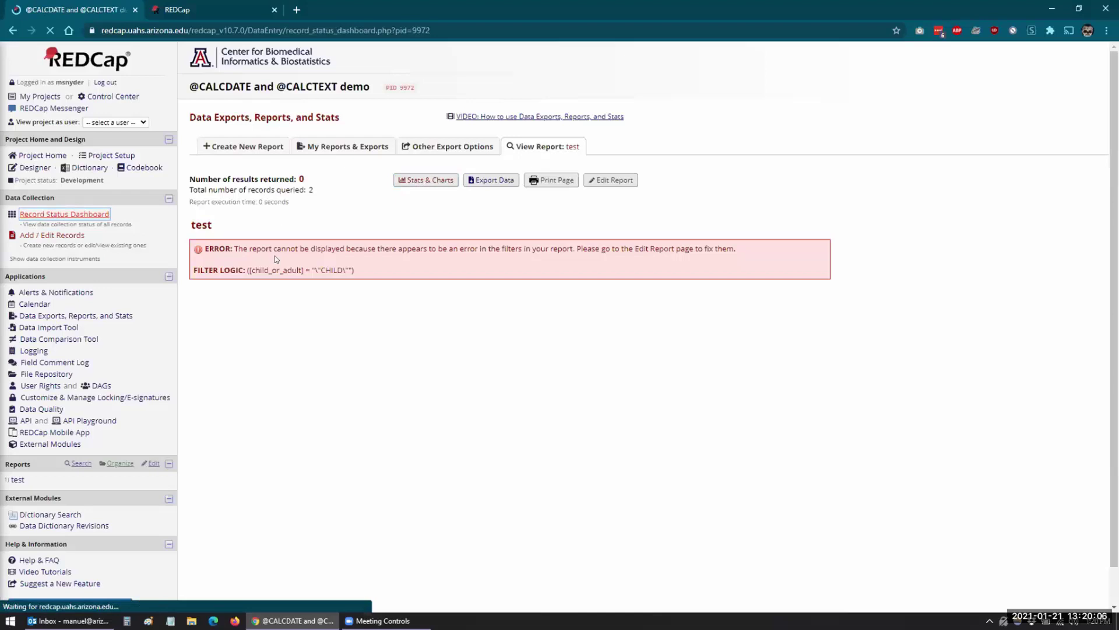
pyautogui.click(253, 340)
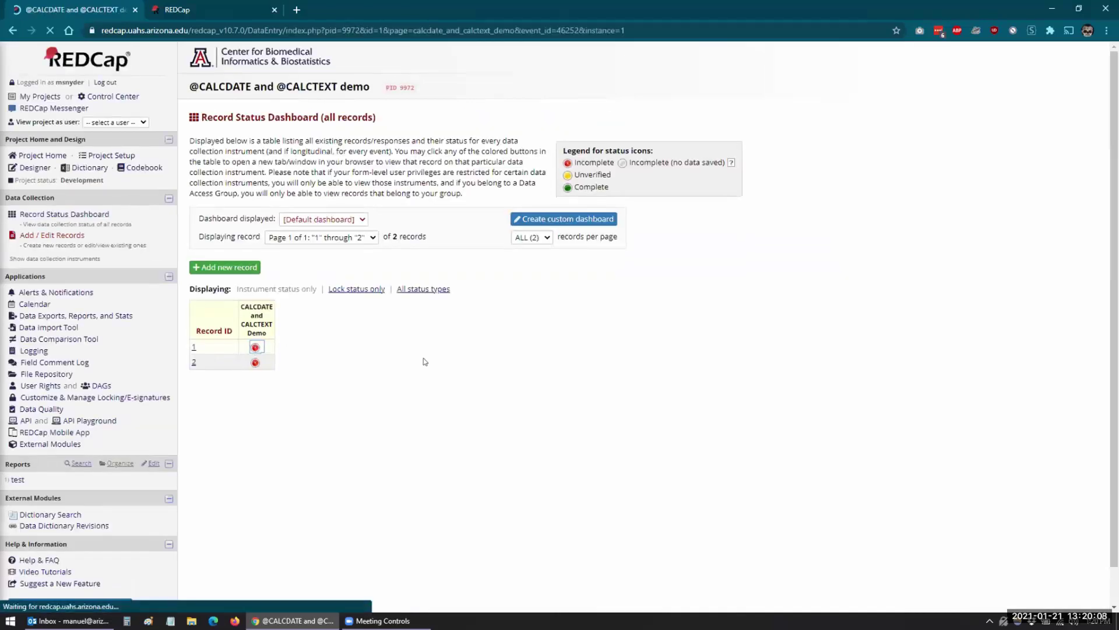
pyautogui.scroll(-5, 434, 362)
pyautogui.click(484, 283)
pyautogui.click(201, 258)
pyautogui.click(17, 233)
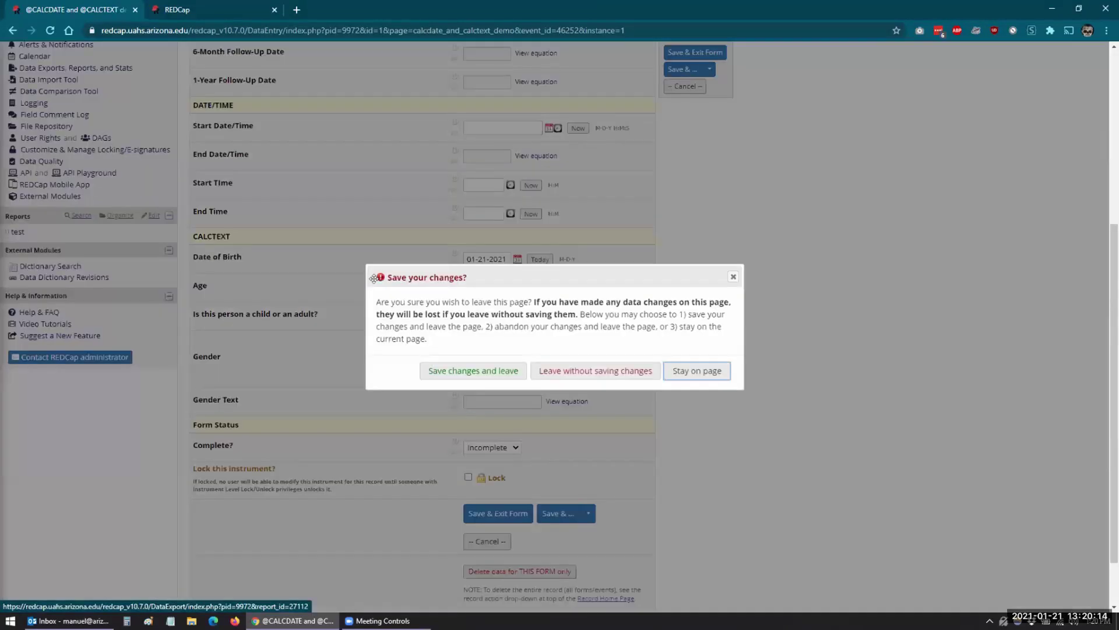
pyautogui.click(490, 377)
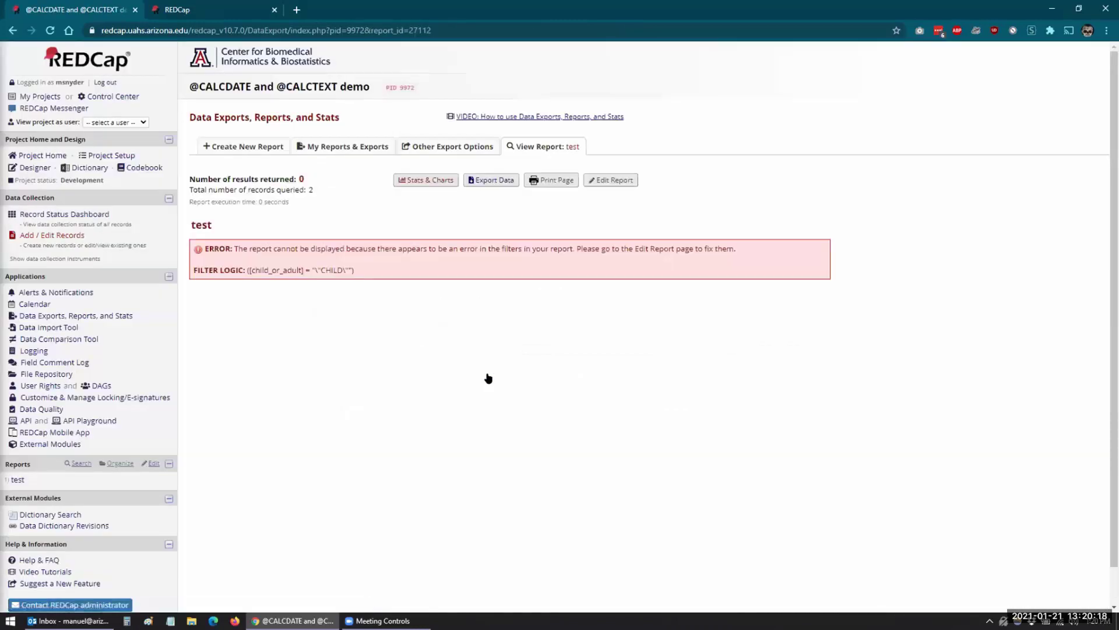
# Step: Remove the child_or_adult filter from the test report, save the report and view it
pyautogui.click(602, 182)
pyautogui.scroll(-4, 451, 348)
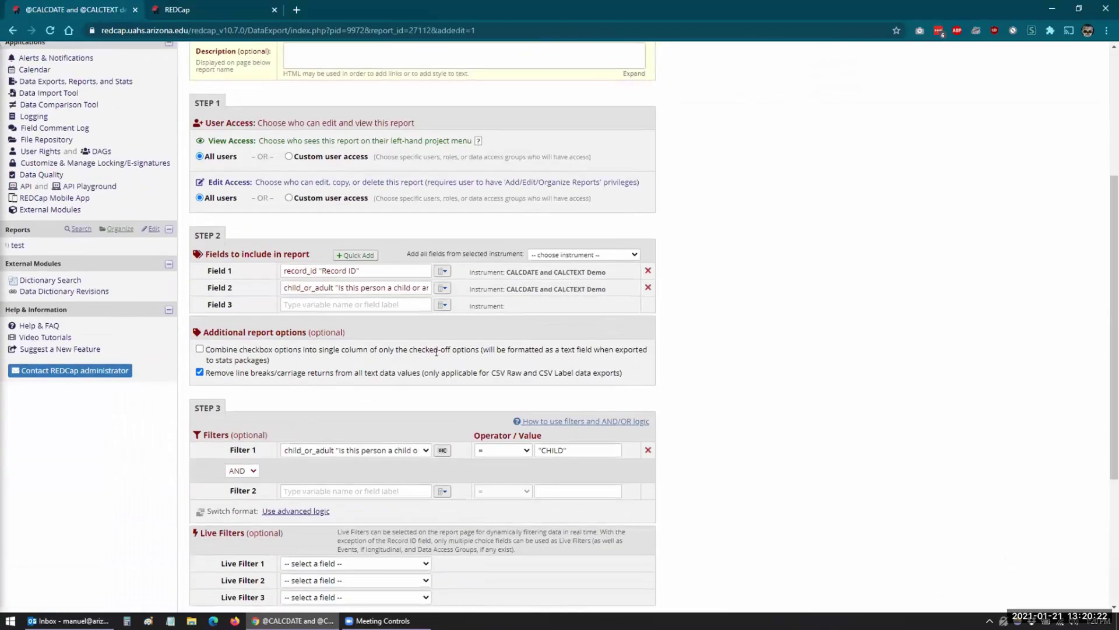
pyautogui.scroll(-4, 436, 351)
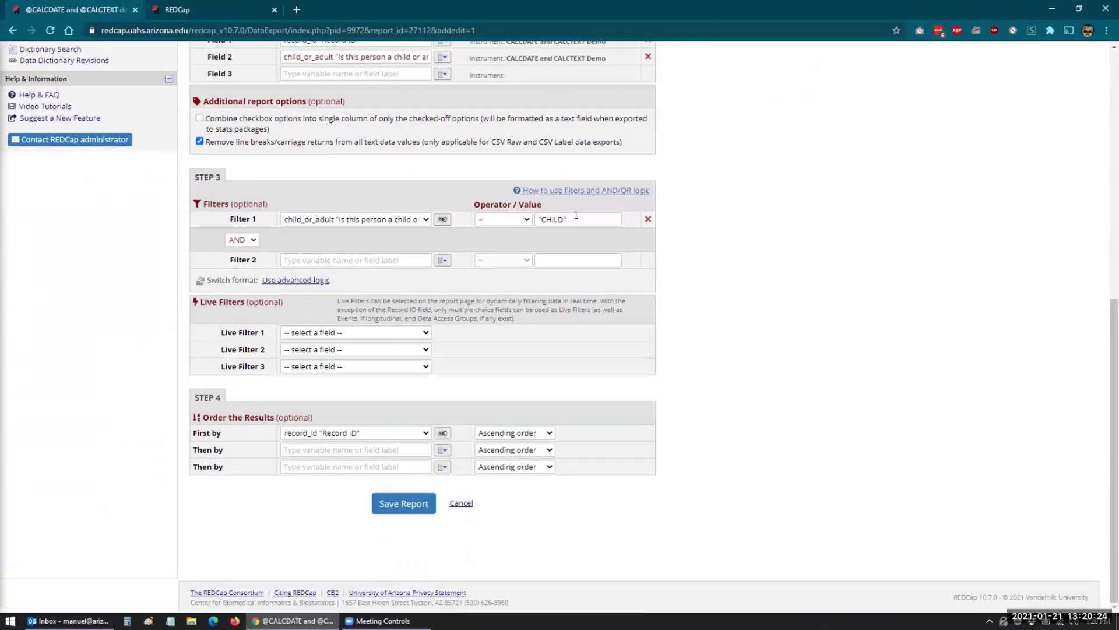
pyautogui.click(648, 219)
pyautogui.click(396, 500)
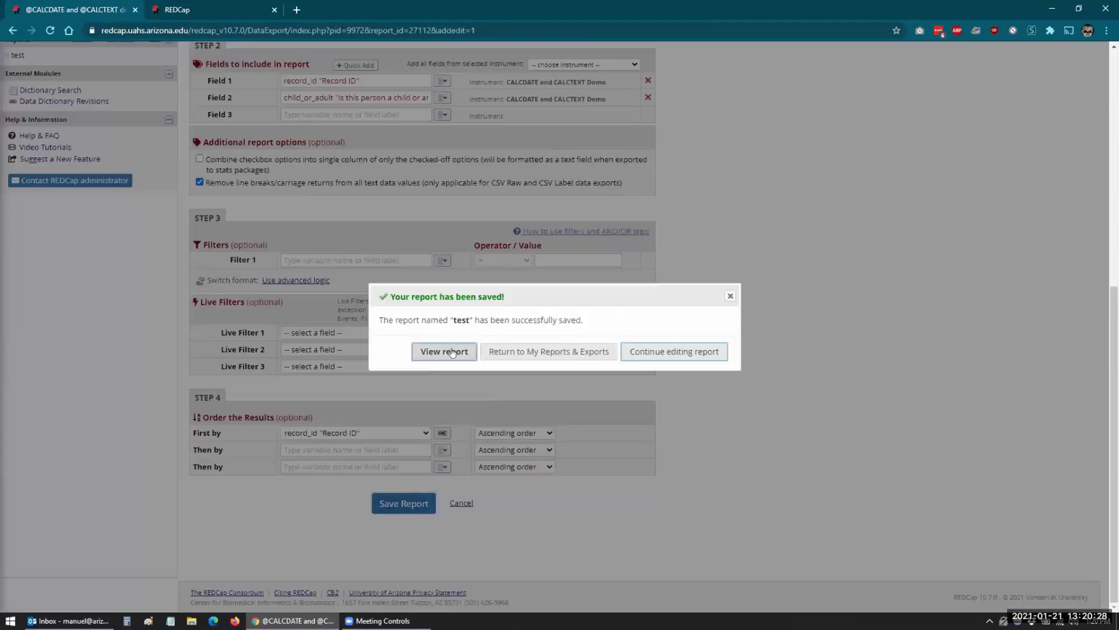
pyautogui.click(451, 352)
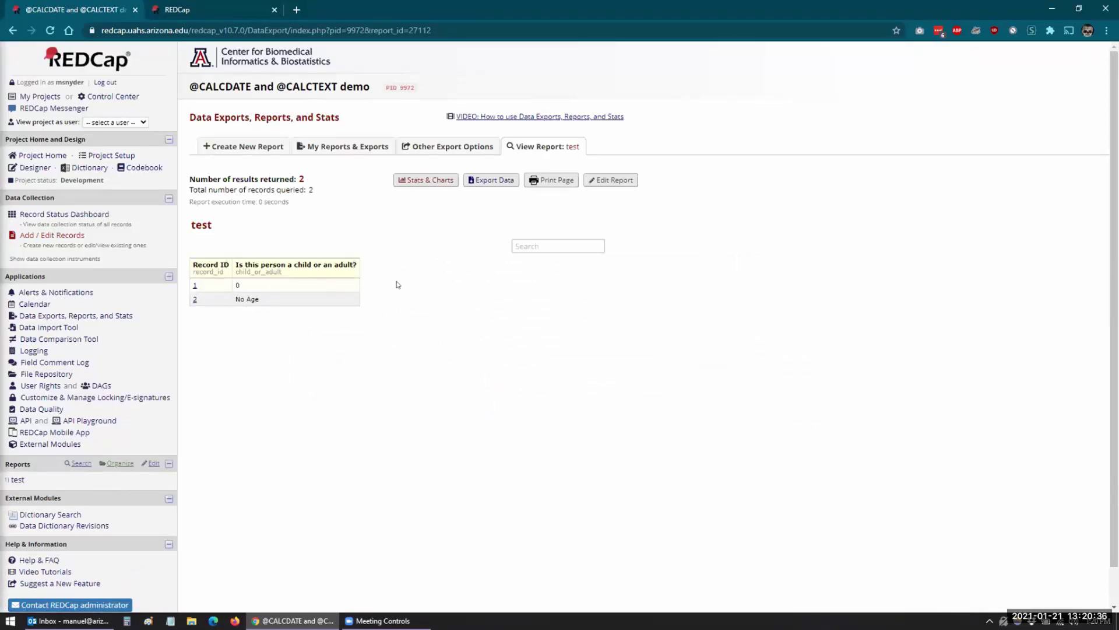
# Step: Filter the test report to records where child_or_adult = No Age, save the report and view it
pyautogui.click(491, 179)
pyautogui.click(612, 182)
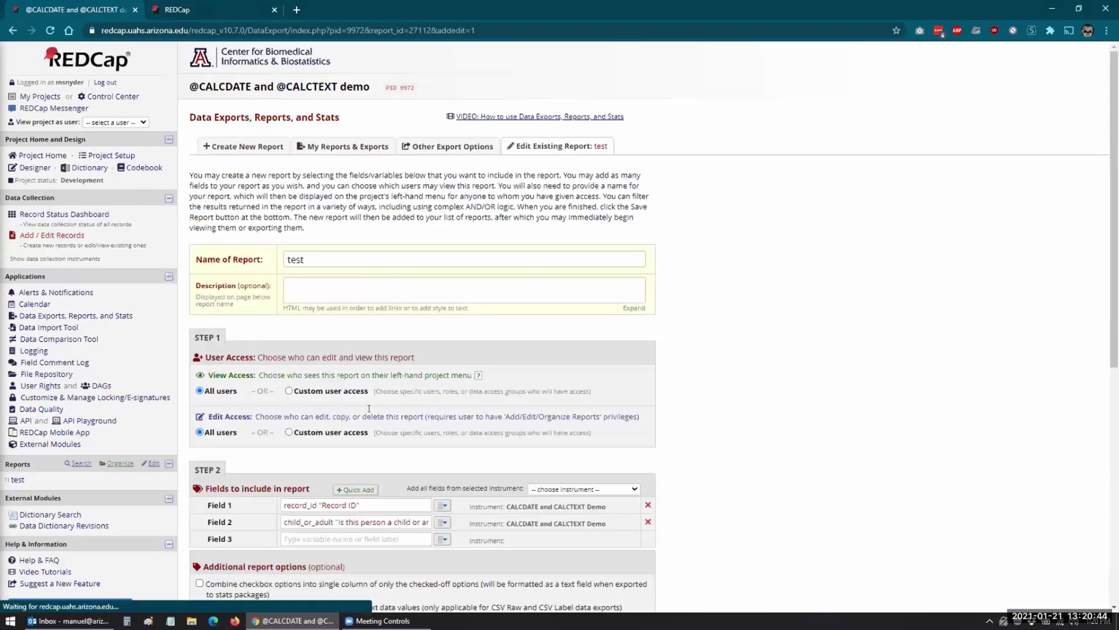
pyautogui.scroll(-5, 365, 259)
pyautogui.scroll(-3, 364, 259)
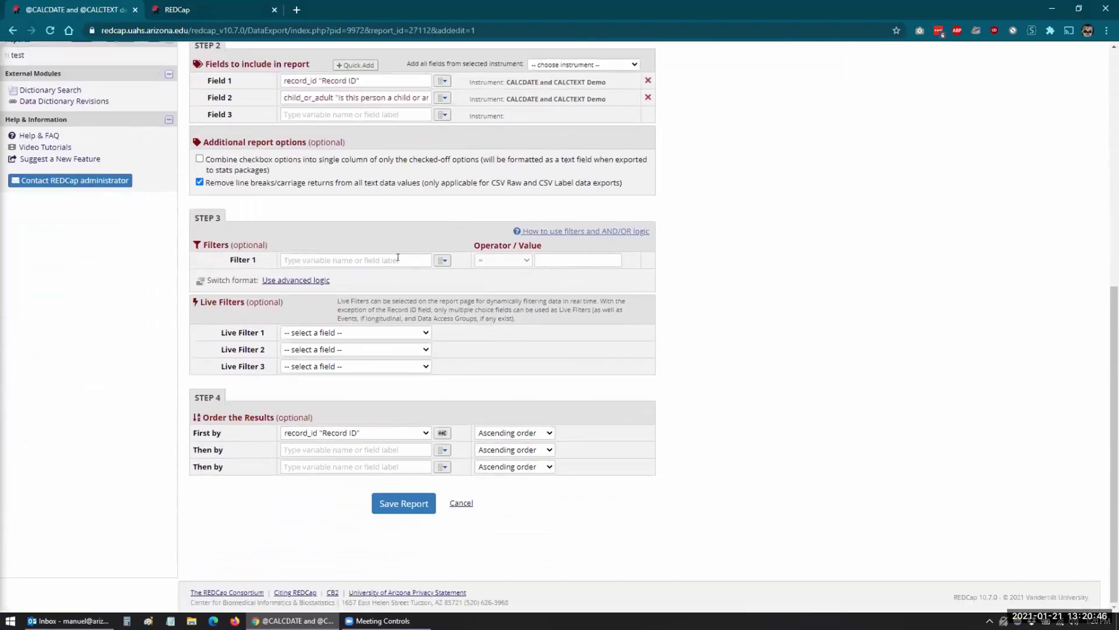
pyautogui.click(438, 261)
pyautogui.click(426, 262)
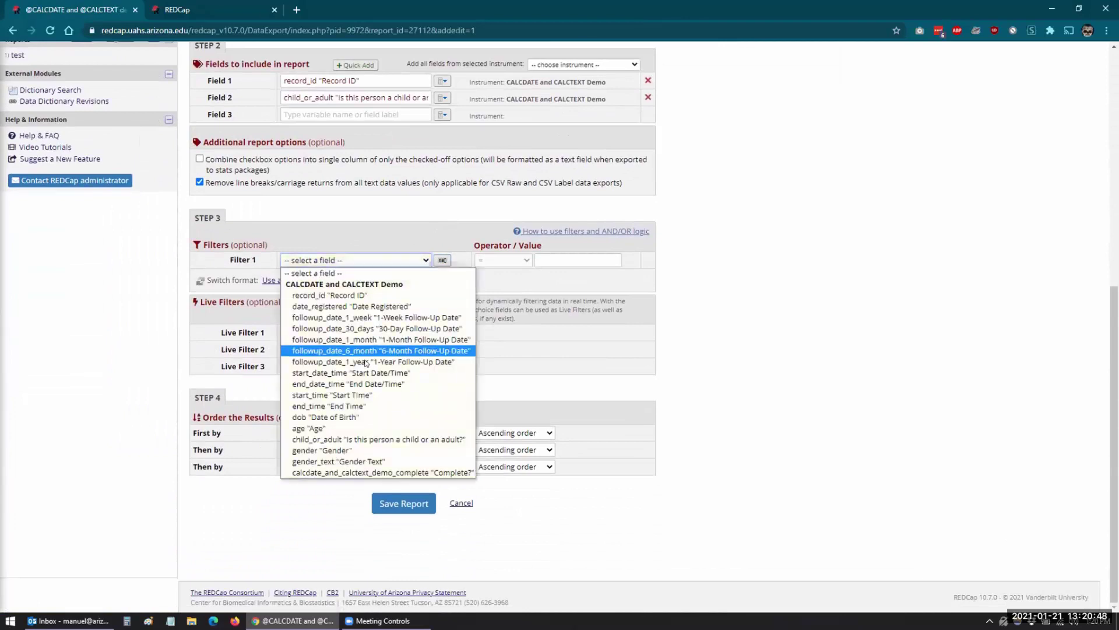
pyautogui.click(379, 439)
pyautogui.click(565, 259)
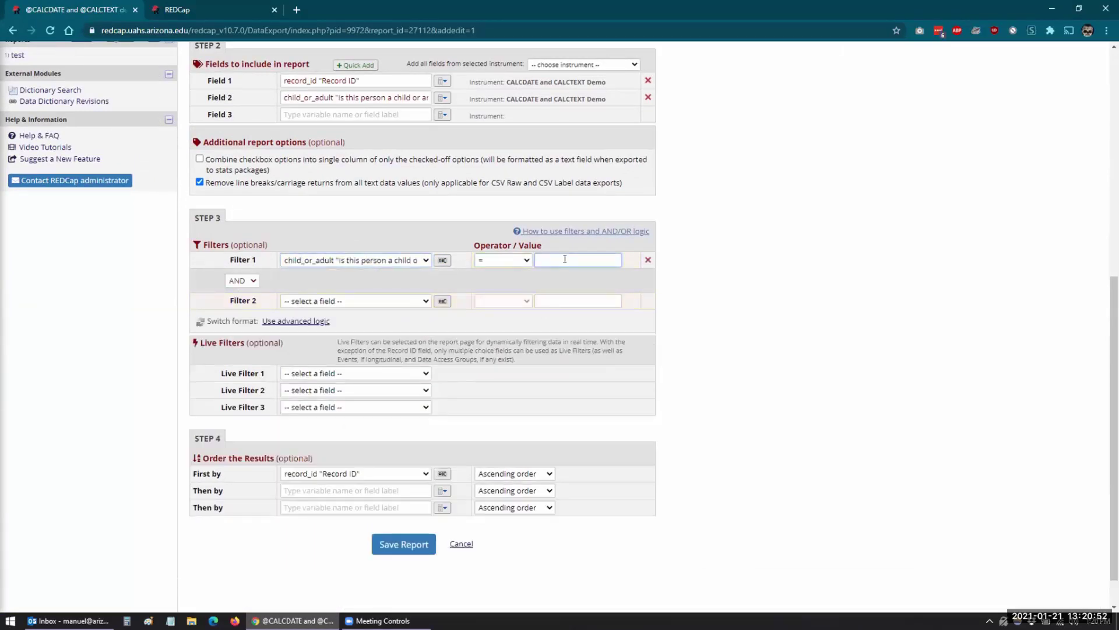
pyautogui.write('No Age')
pyautogui.click(404, 544)
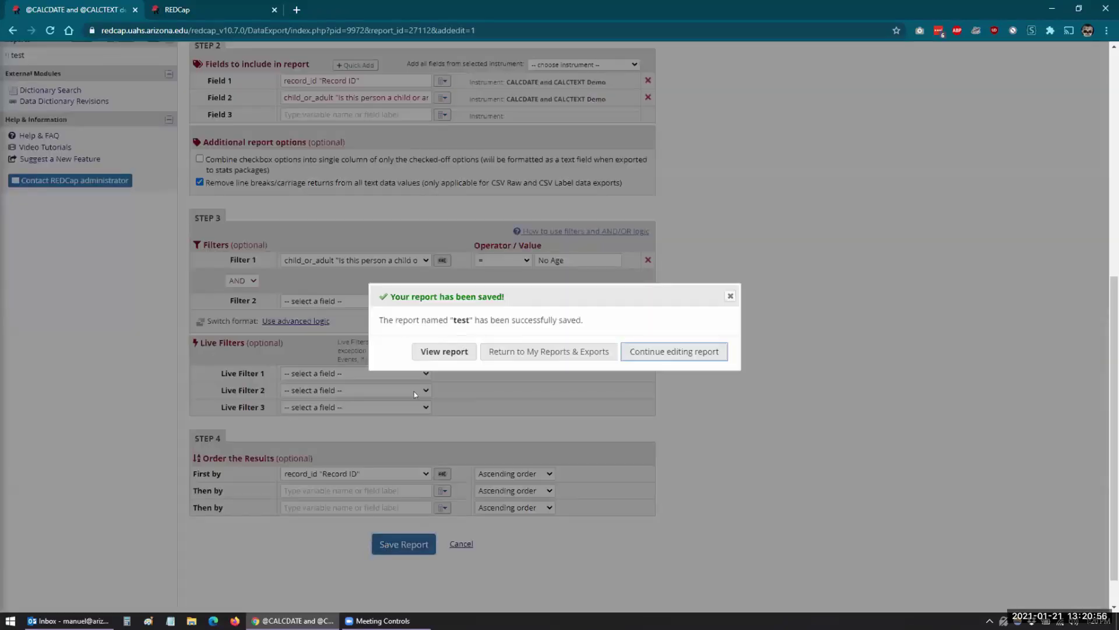
pyautogui.click(424, 353)
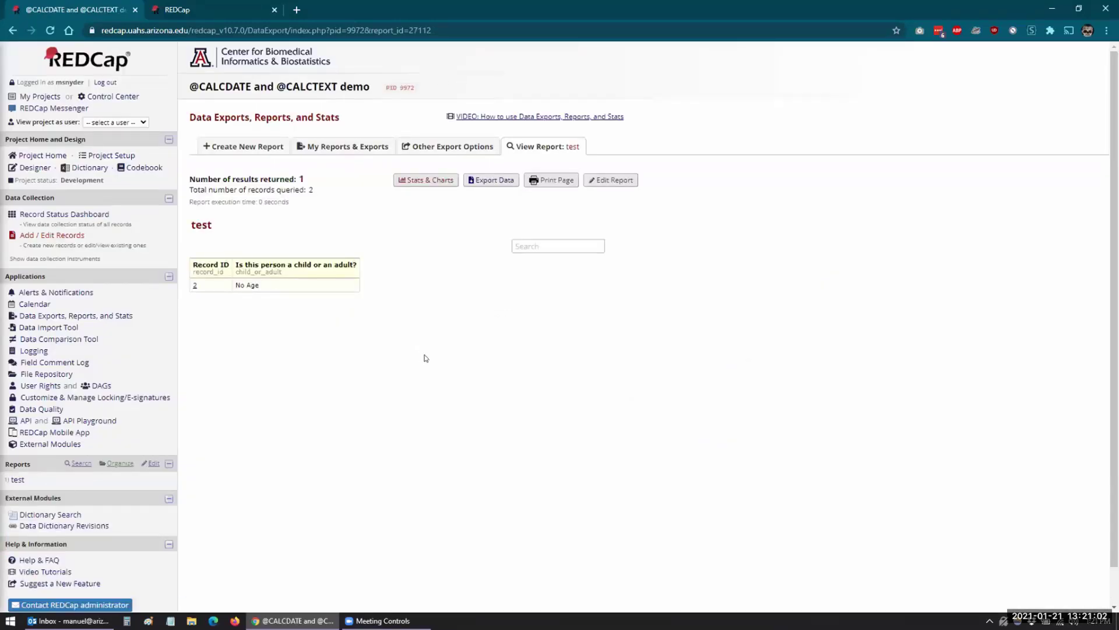
pyautogui.click(24, 167)
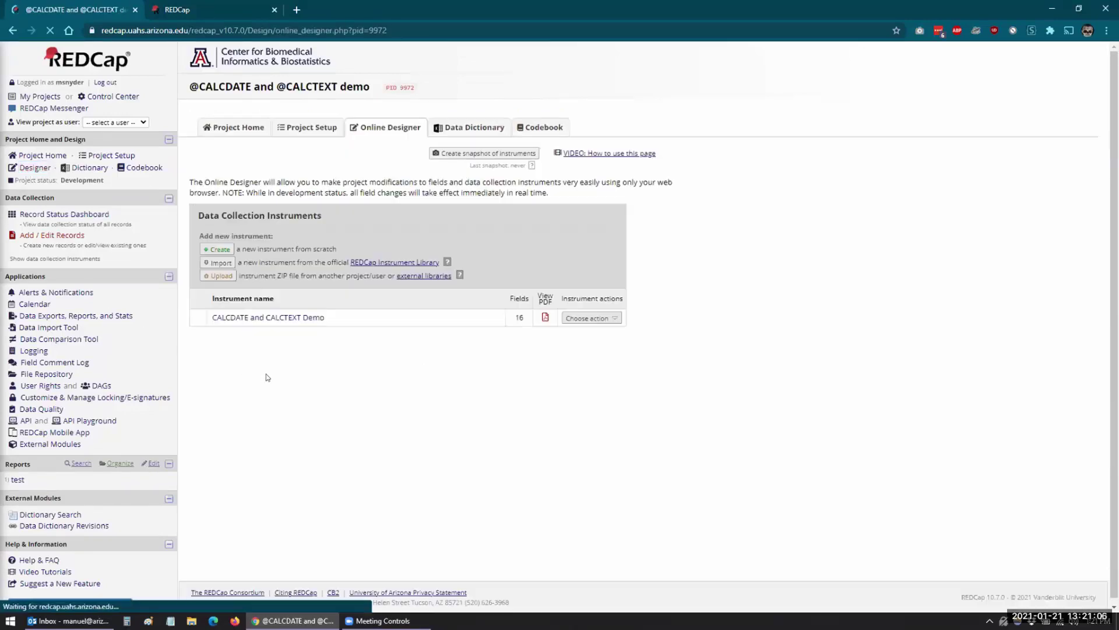
pyautogui.click(254, 322)
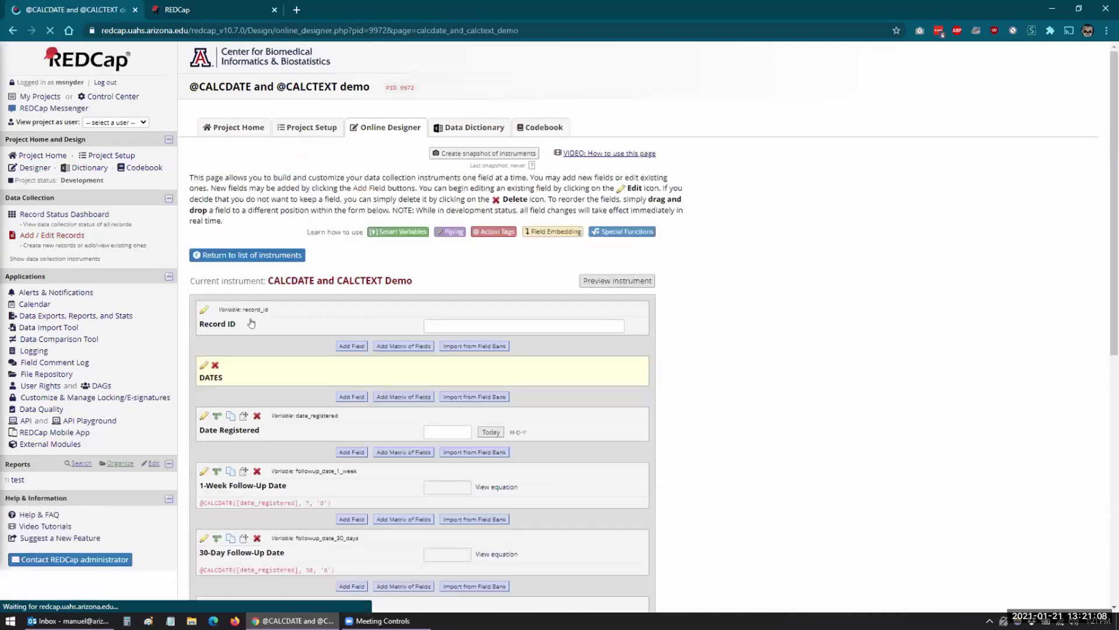
pyautogui.scroll(-5, 251, 322)
pyautogui.scroll(-12, 251, 322)
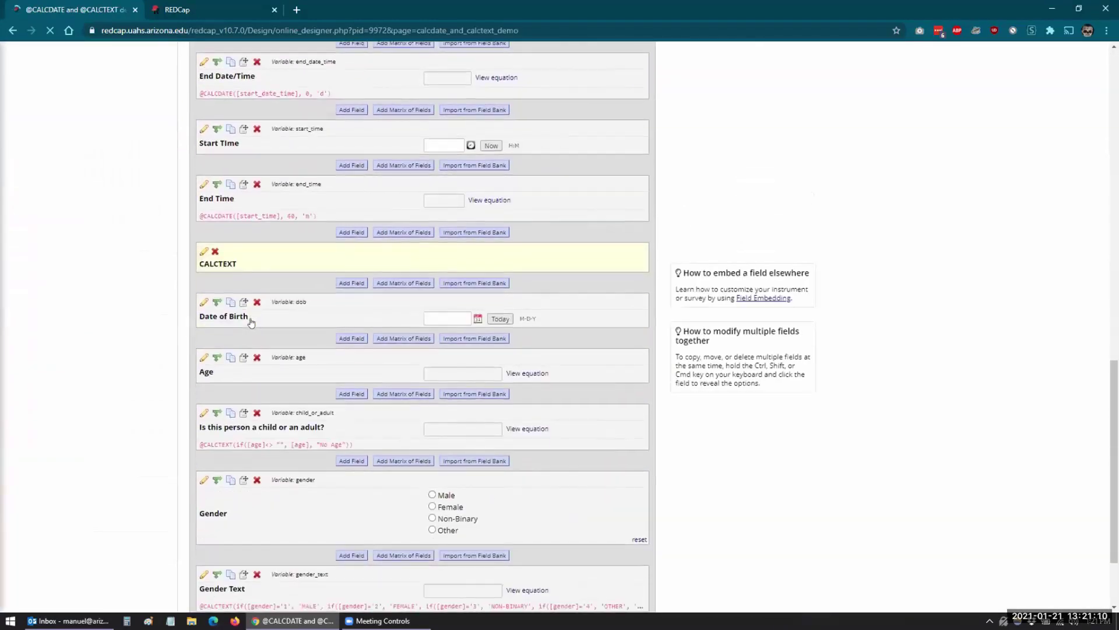
pyautogui.click(203, 302)
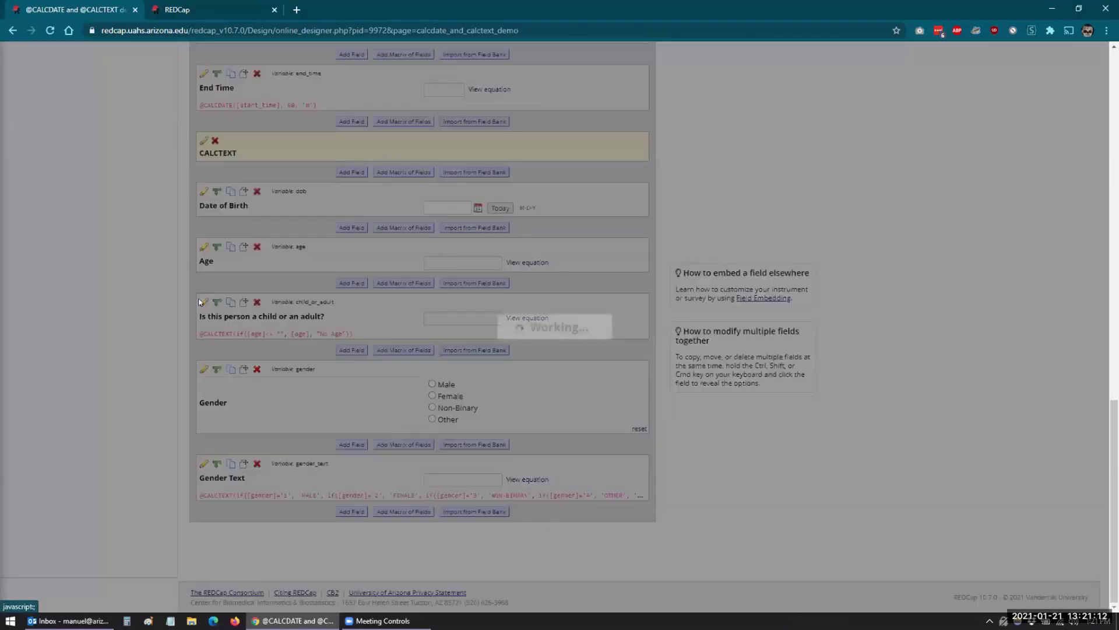
pyautogui.click(379, 395)
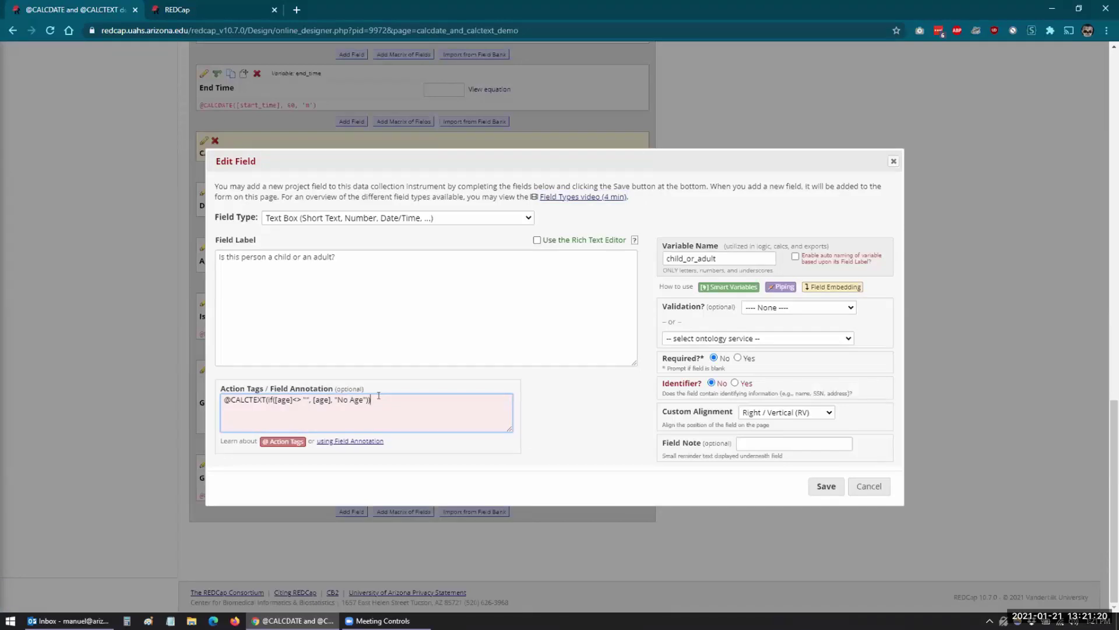
pyautogui.moveTo(379, 397); pyautogui.dragTo(188, 403)
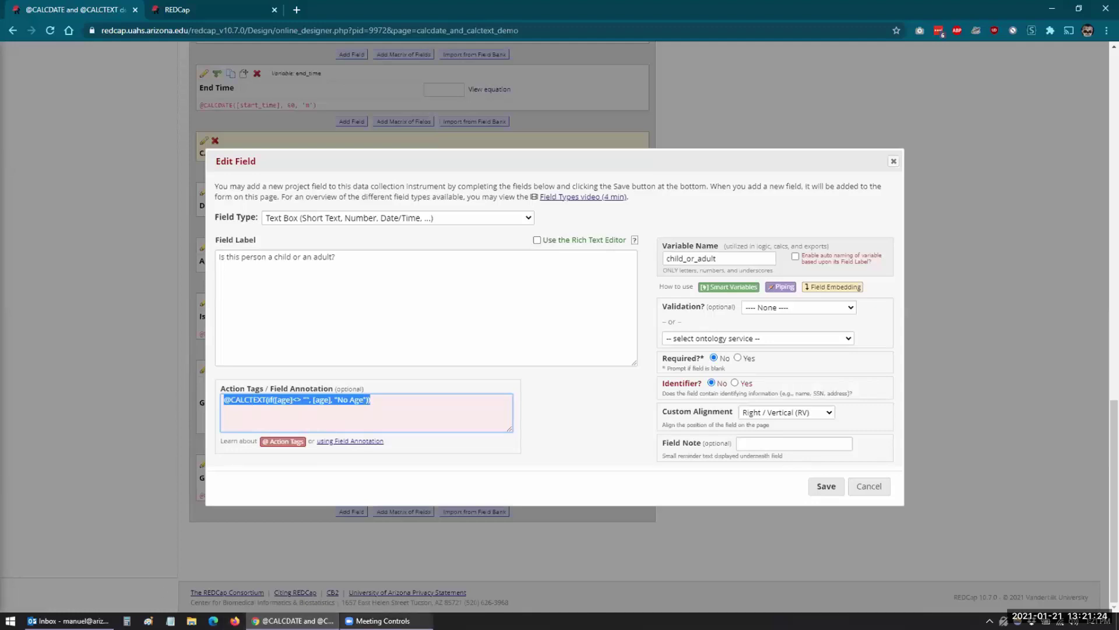
pyautogui.click(382, 620)
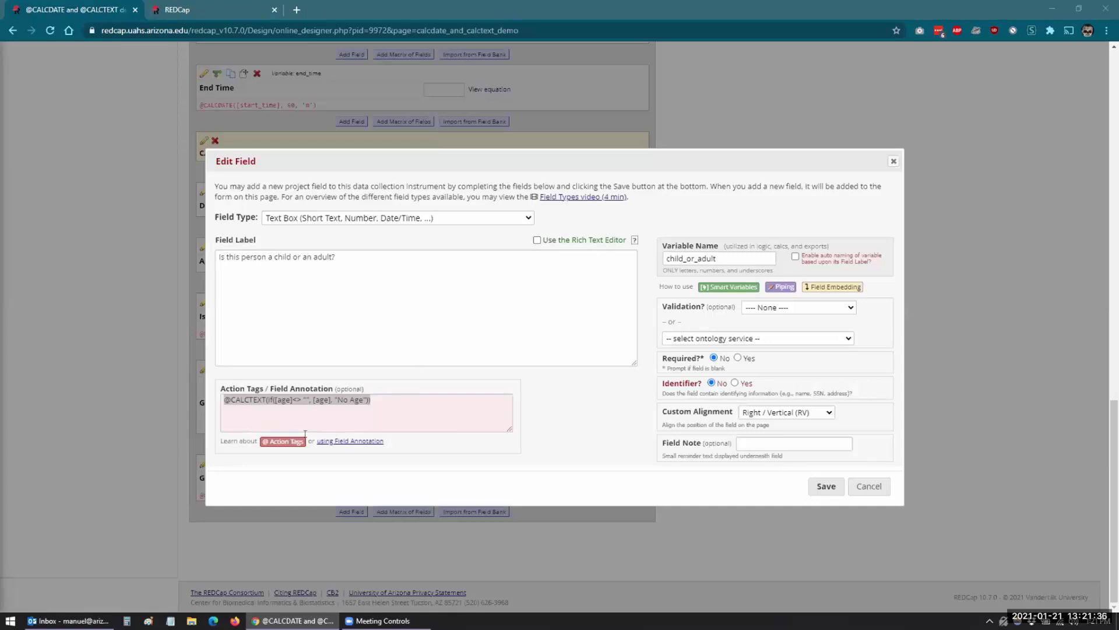
pyautogui.click(282, 443)
pyautogui.scroll(-2, 368, 405)
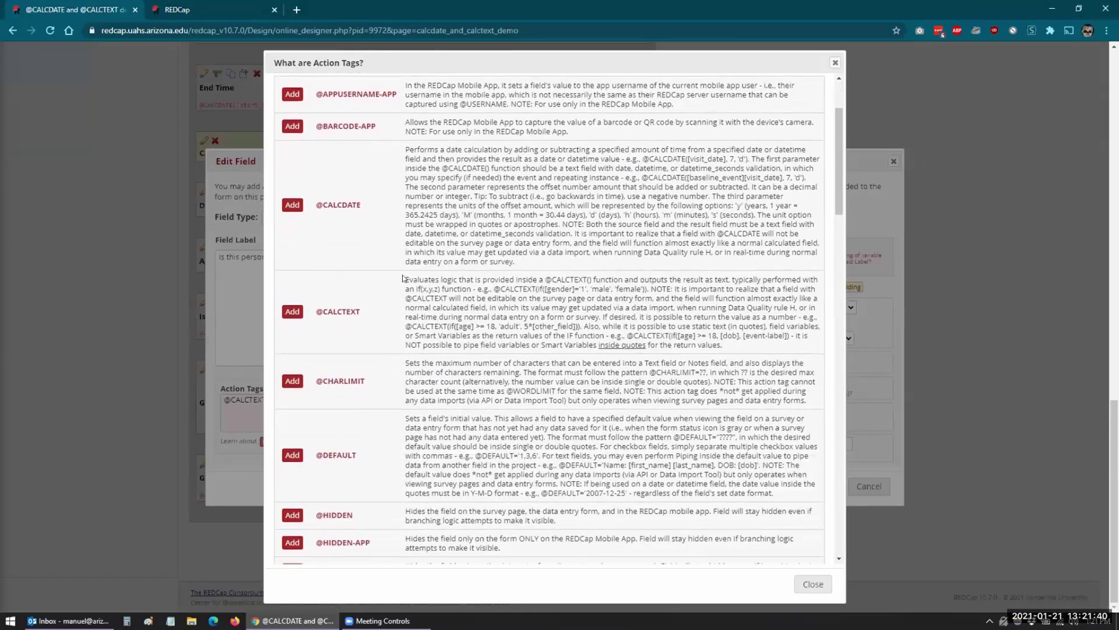
pyautogui.moveTo(405, 279); pyautogui.dragTo(749, 351)
pyautogui.click(743, 349)
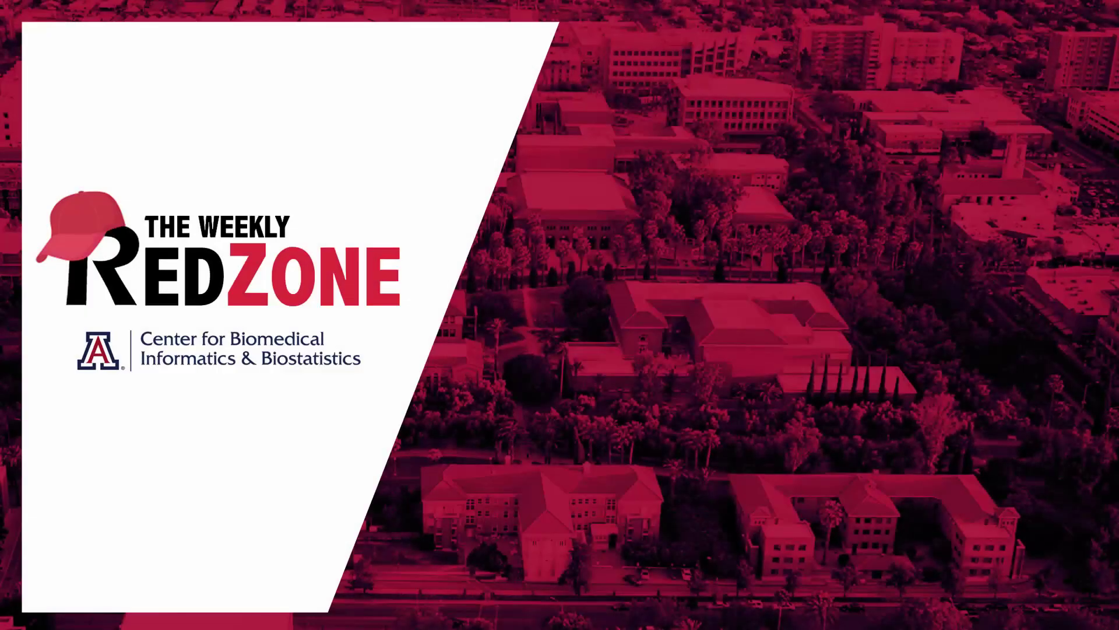